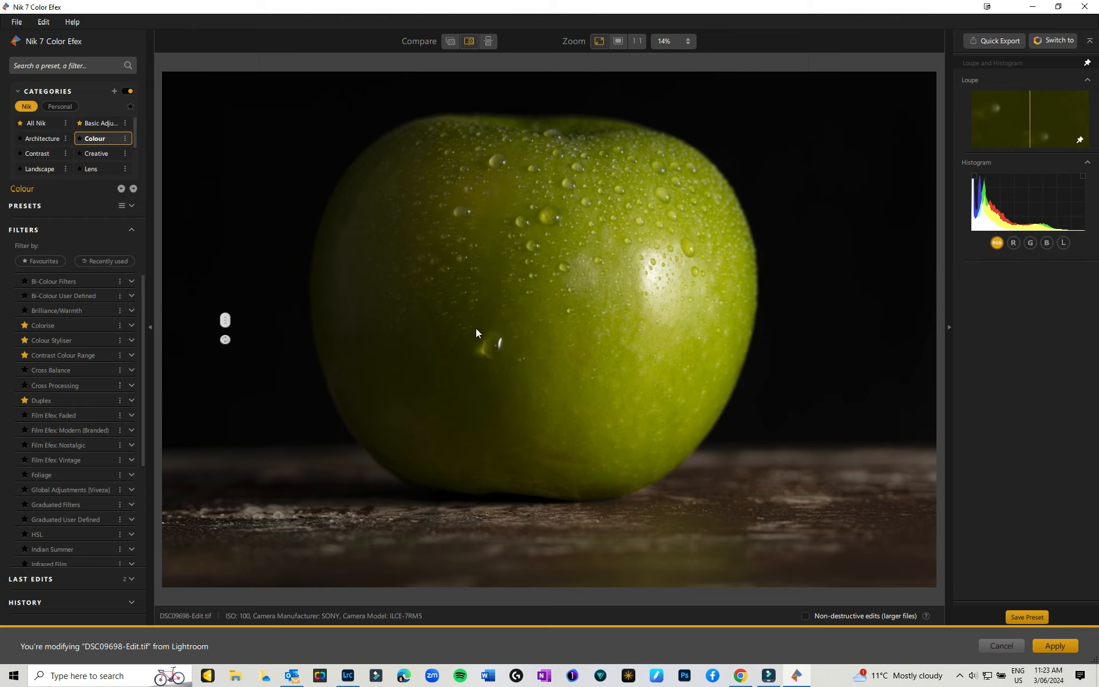
- Apply the Contrast Colour Range filter from Basic Adjustments with 92% Colour Contrast and 73% Opacity, comparing before and after on the apple
click(124, 123)
click(95, 124)
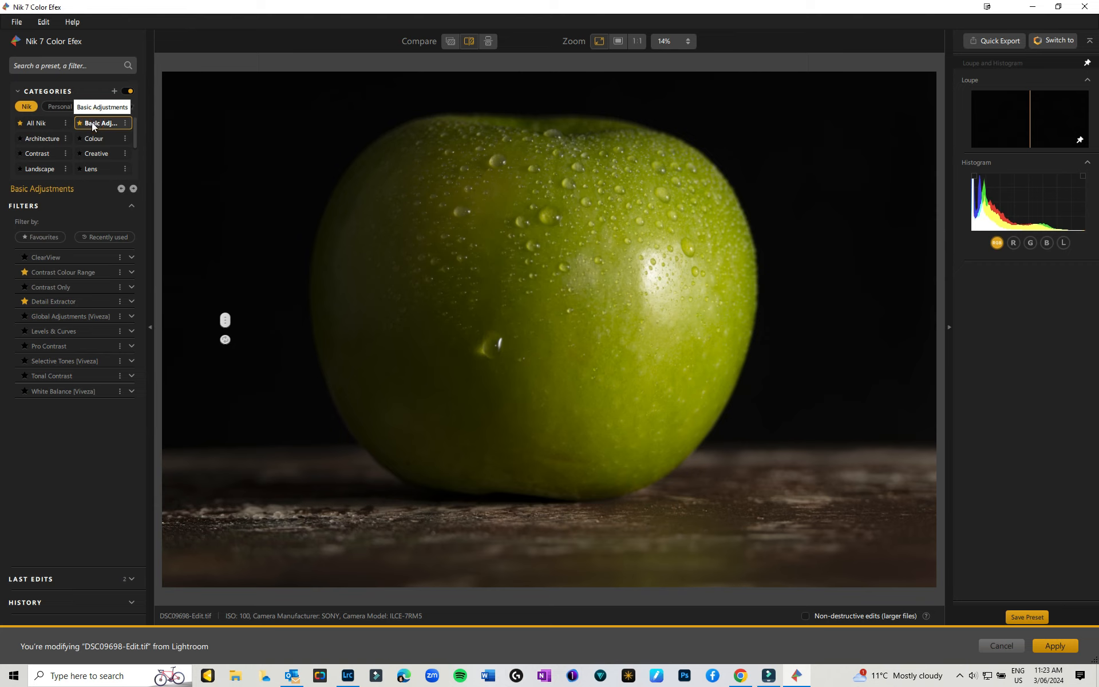
click(17, 274)
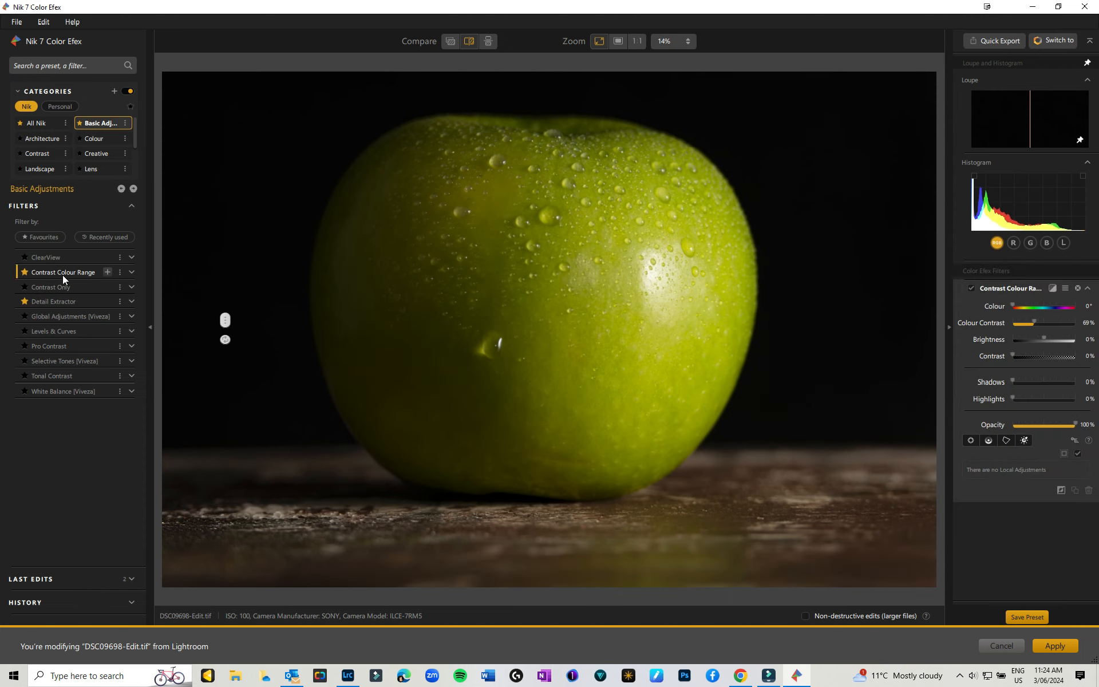
drag(225, 317, 563, 324)
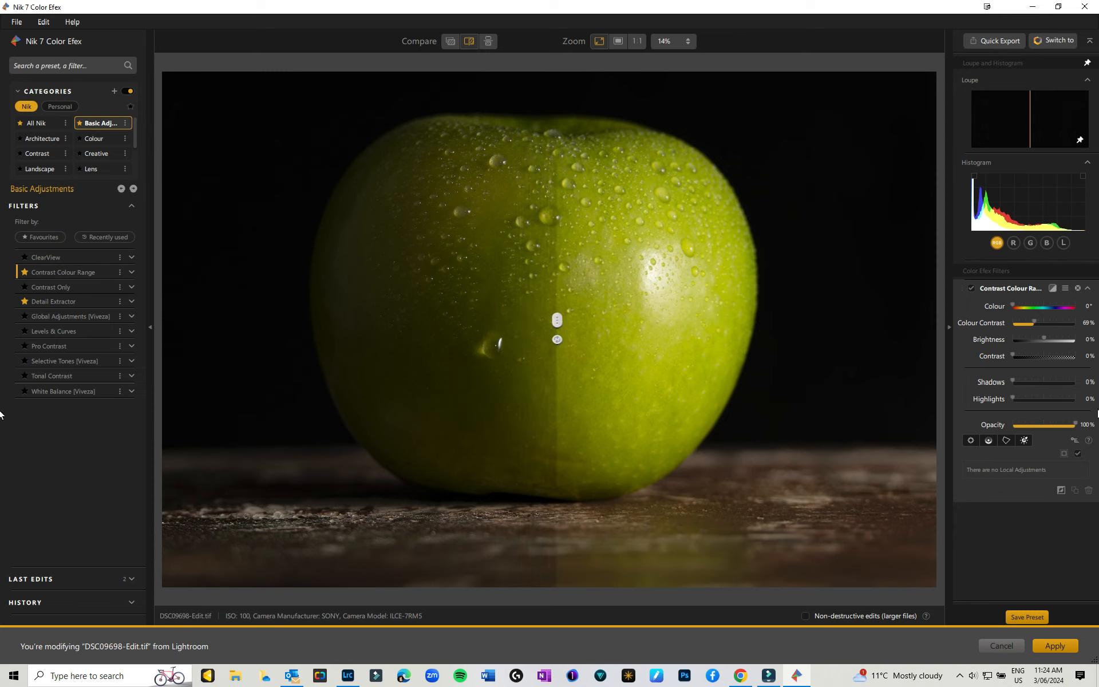
drag(1076, 426, 1058, 424)
mouse_move(1034, 322)
mouse_down()
mouse_move(1059, 322)
mouse_move(1025, 324)
mouse_move(1042, 324)
mouse_up()
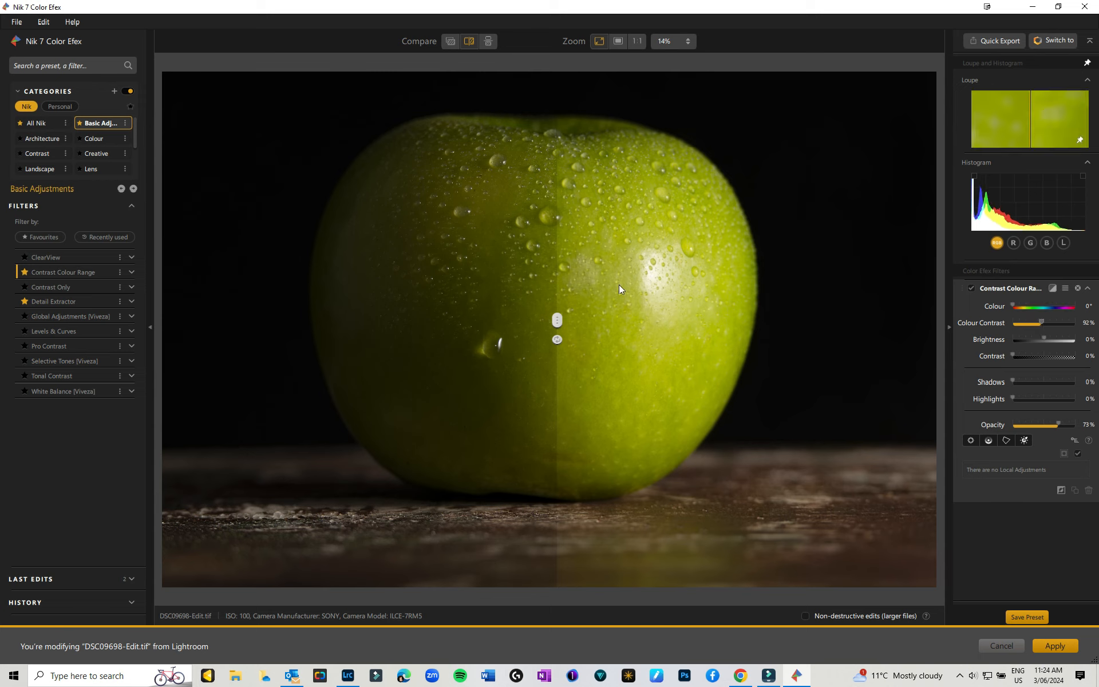
drag(559, 318, 397, 293)
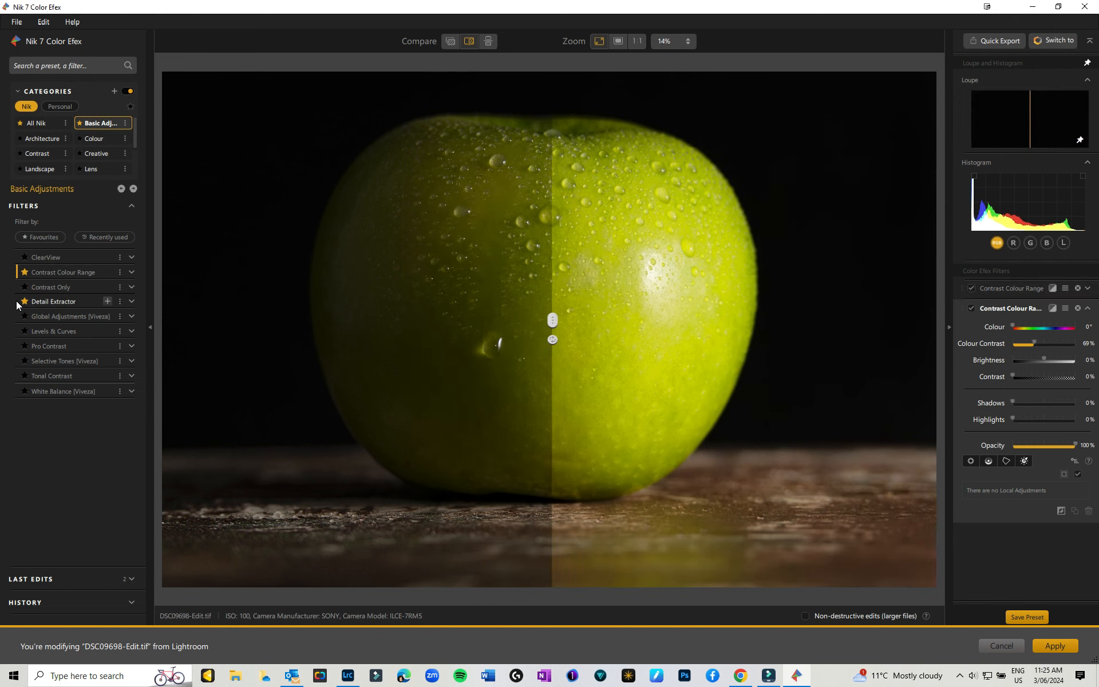
- Add the Detail Extractor filter to the stack with Detail Extractor at 32% and Opacity at 80%, comparing the result across the apple
click(107, 301)
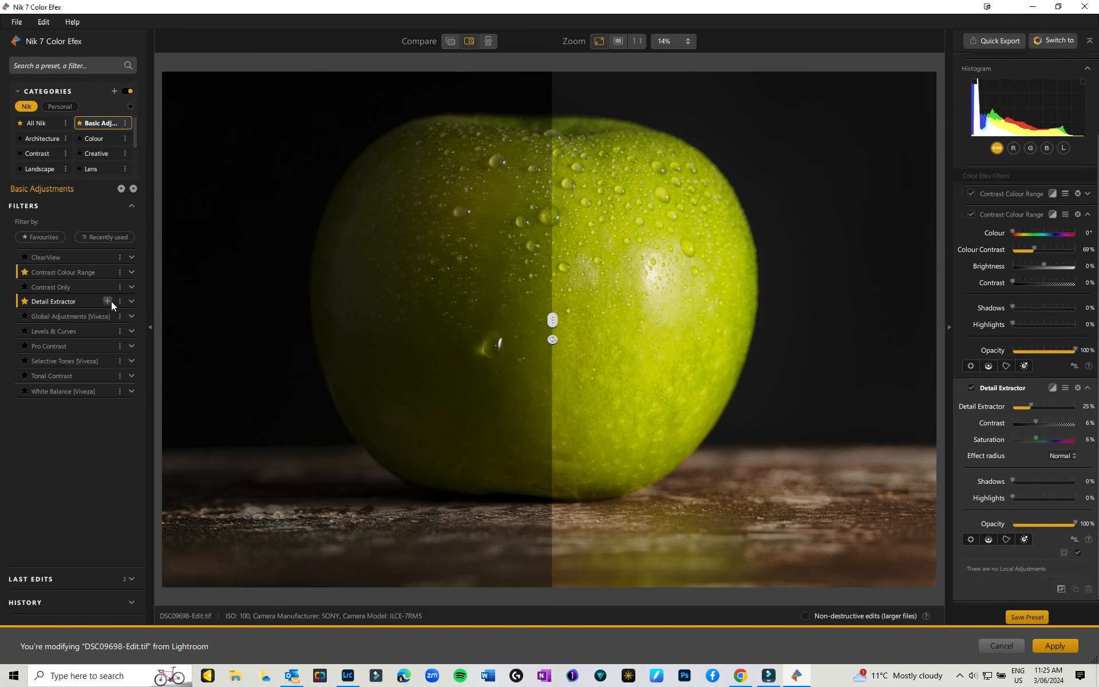
drag(554, 320, 460, 309)
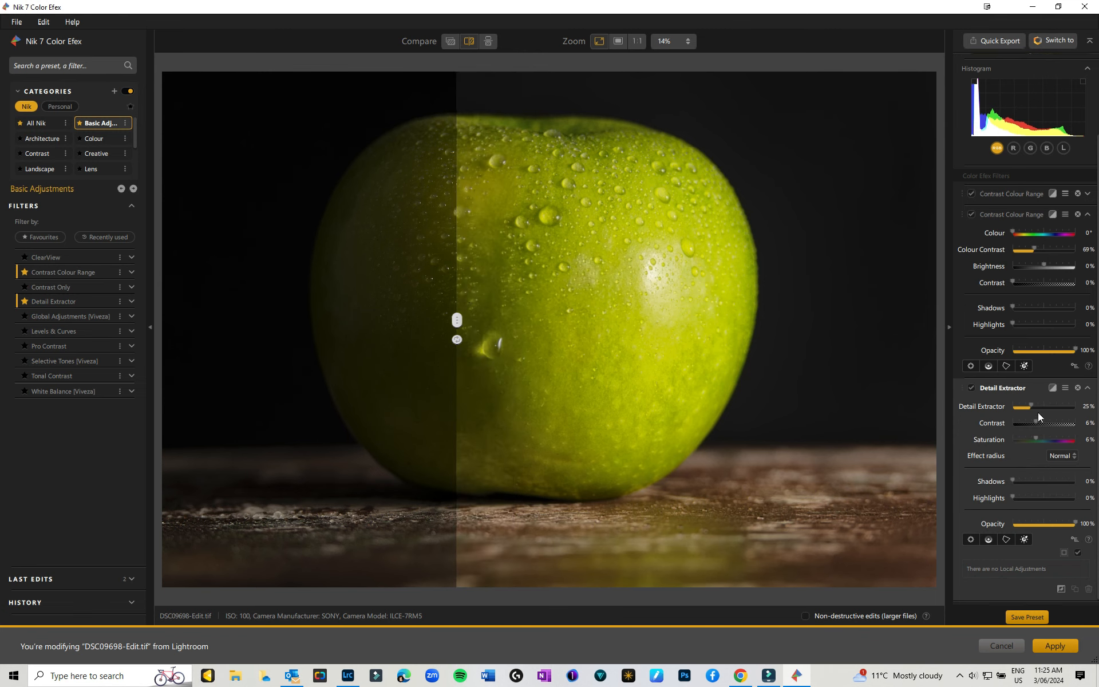
mouse_move(1031, 406)
mouse_down()
mouse_move(1050, 409)
mouse_move(1036, 408)
mouse_up()
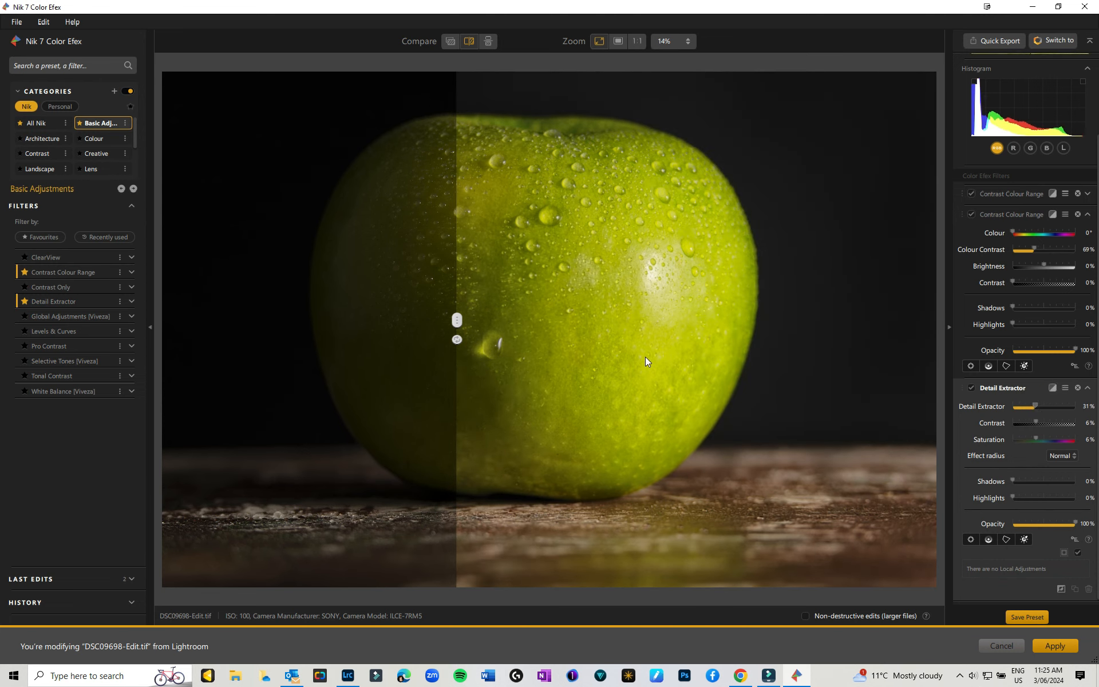
mouse_move(457, 321)
mouse_down()
mouse_move(519, 321)
mouse_move(438, 318)
mouse_up()
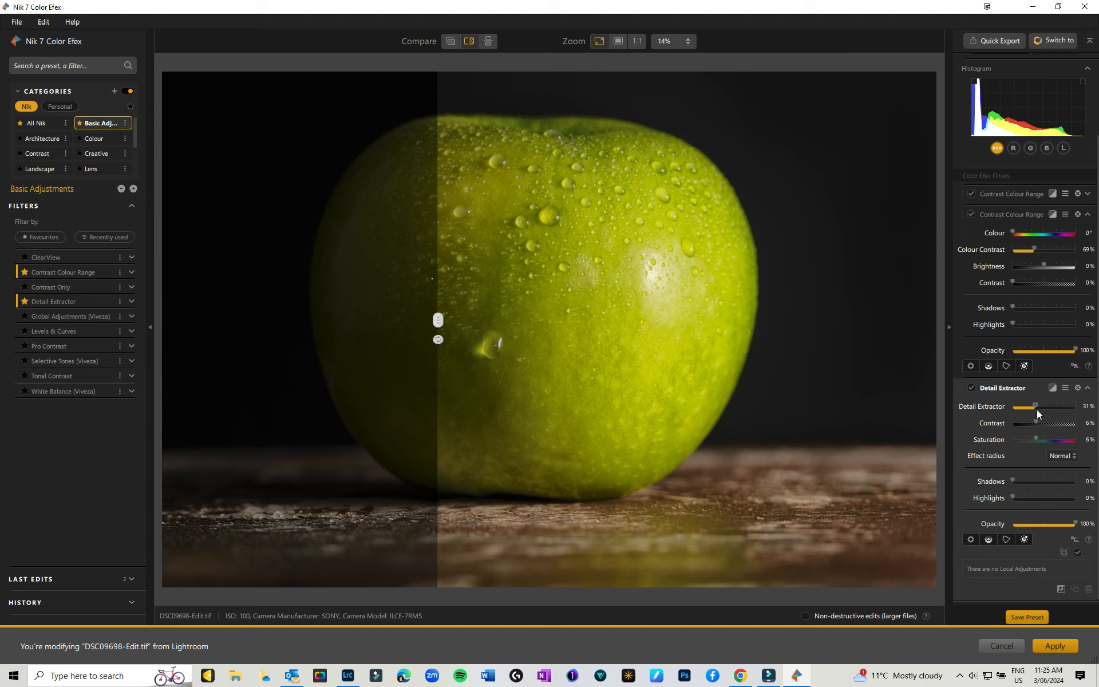
mouse_move(1076, 526)
mouse_down()
mouse_move(1045, 525)
mouse_move(1062, 523)
mouse_up()
mouse_move(1033, 408)
mouse_down()
mouse_move(1047, 407)
mouse_move(1037, 408)
mouse_up()
drag(438, 320, 469, 322)
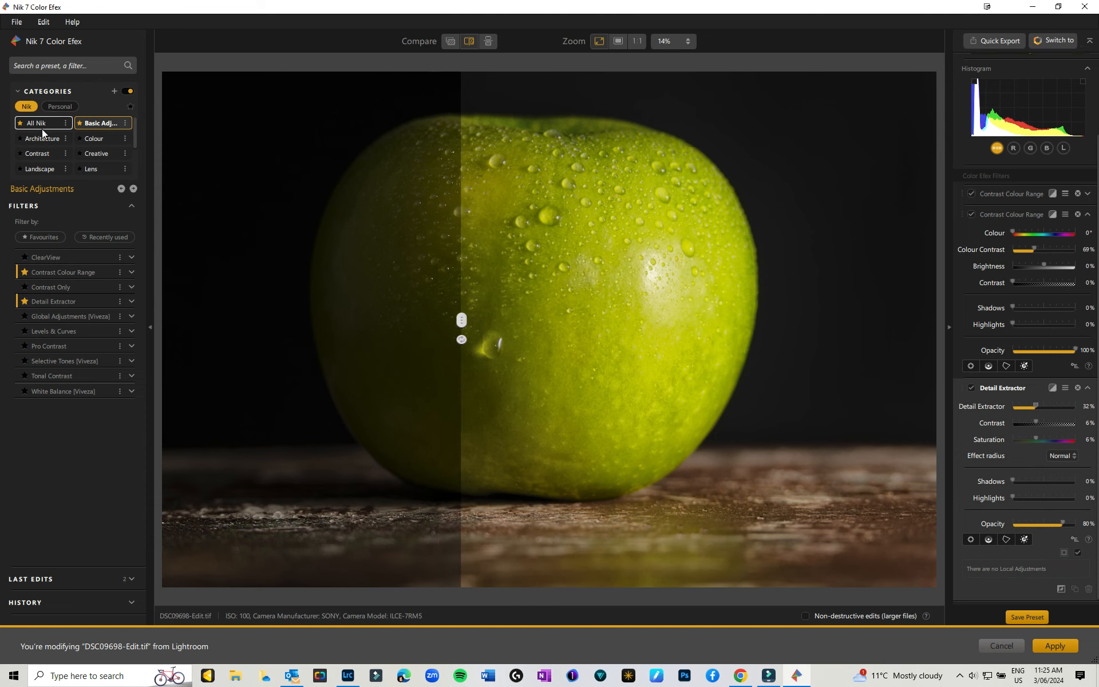
- Mark Brilliance/Warmth in the Colour category as a favourite and add it to the stack, collapsing the earlier filters' settings
click(114, 141)
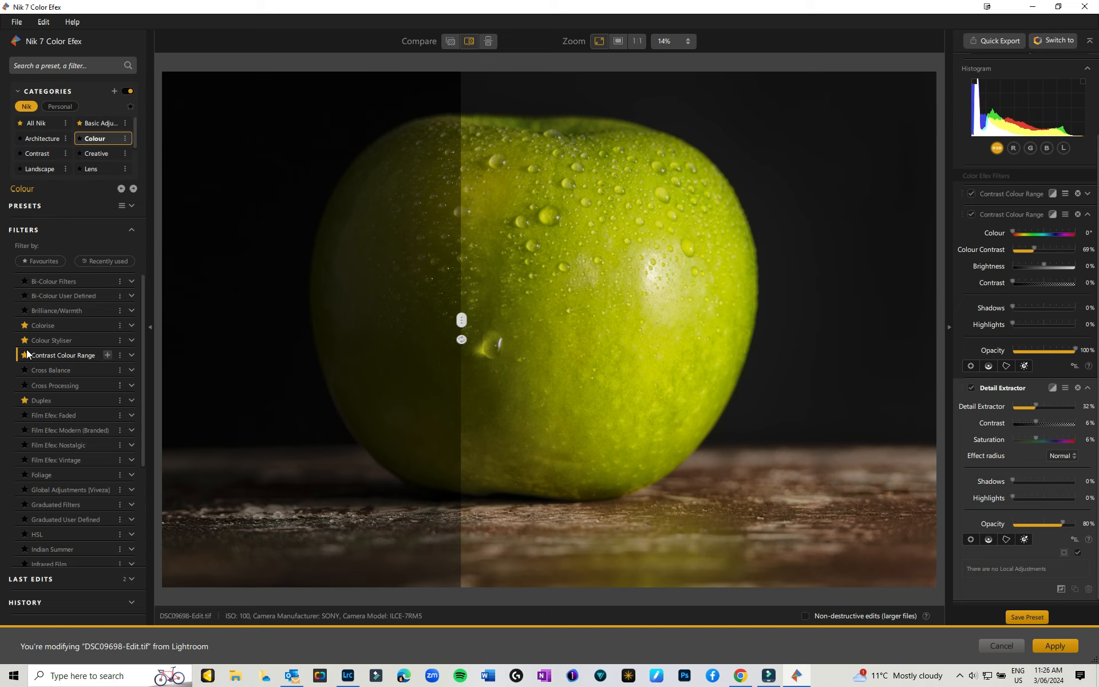
click(22, 311)
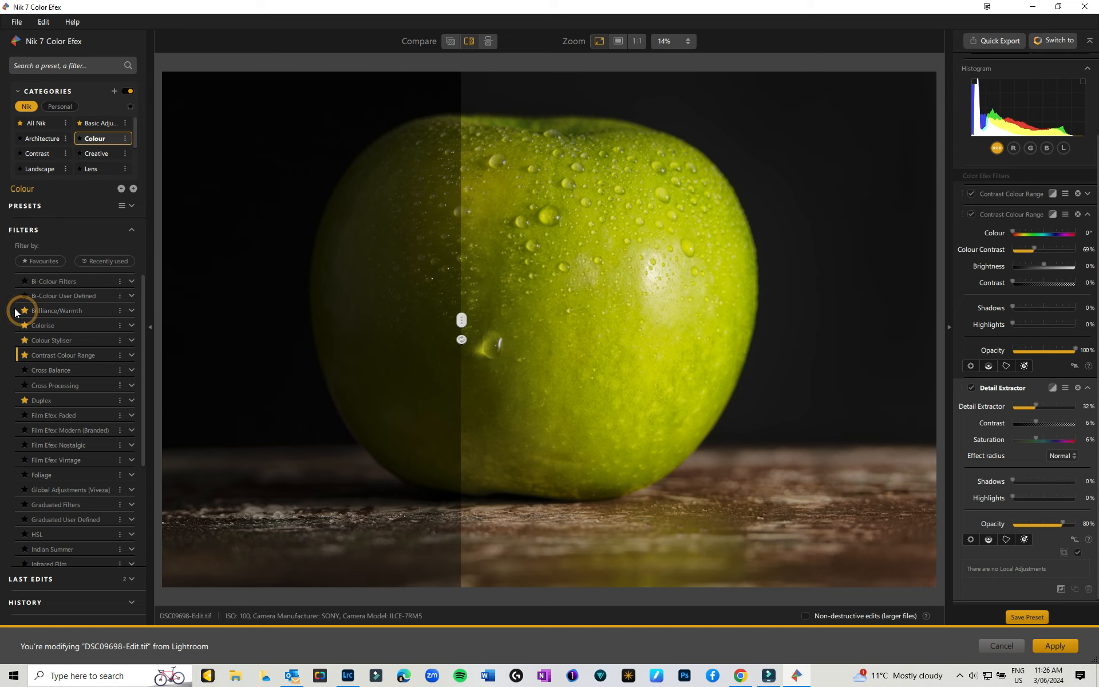
click(107, 310)
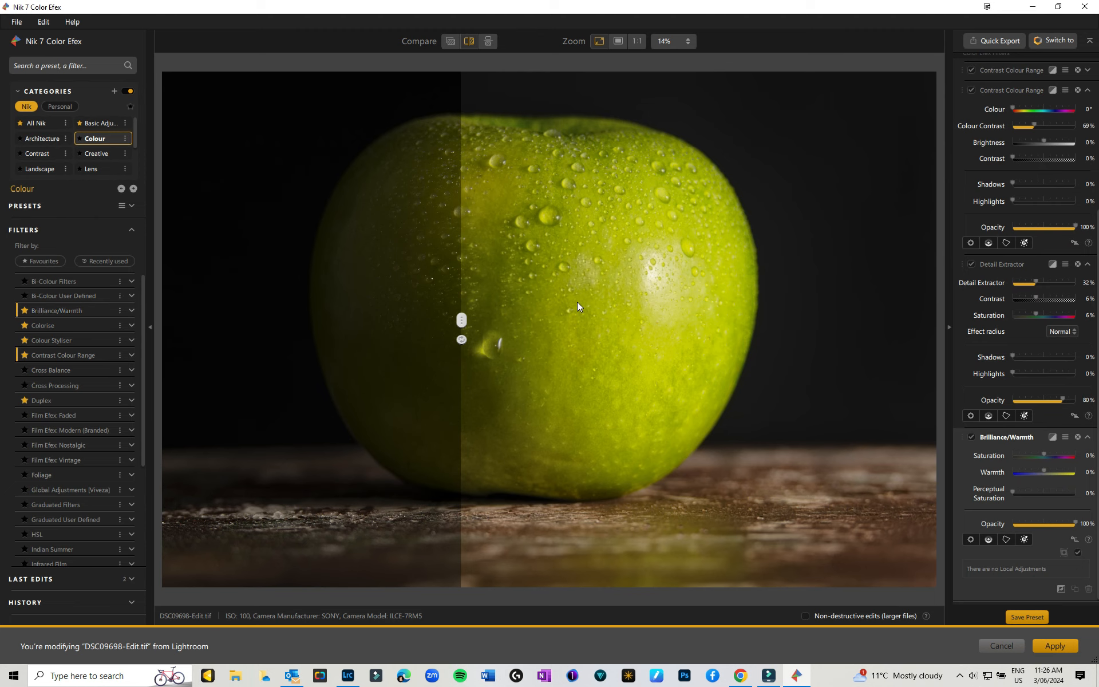
mouse_move(469, 313)
mouse_down()
mouse_move(684, 318)
mouse_move(473, 309)
mouse_up()
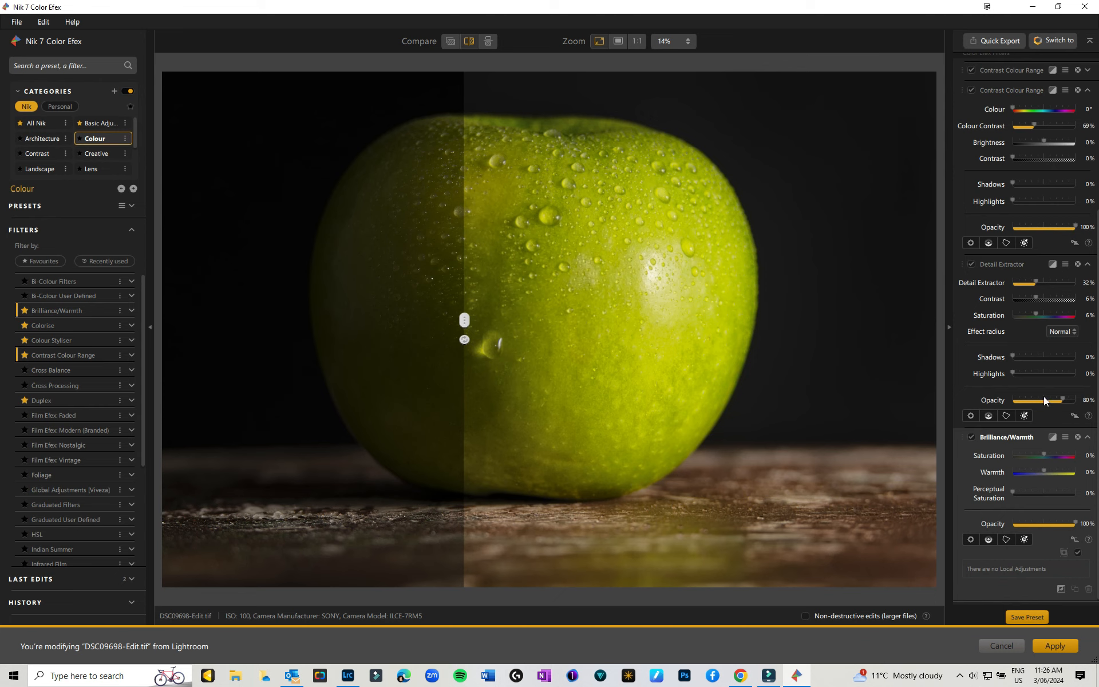
click(1088, 264)
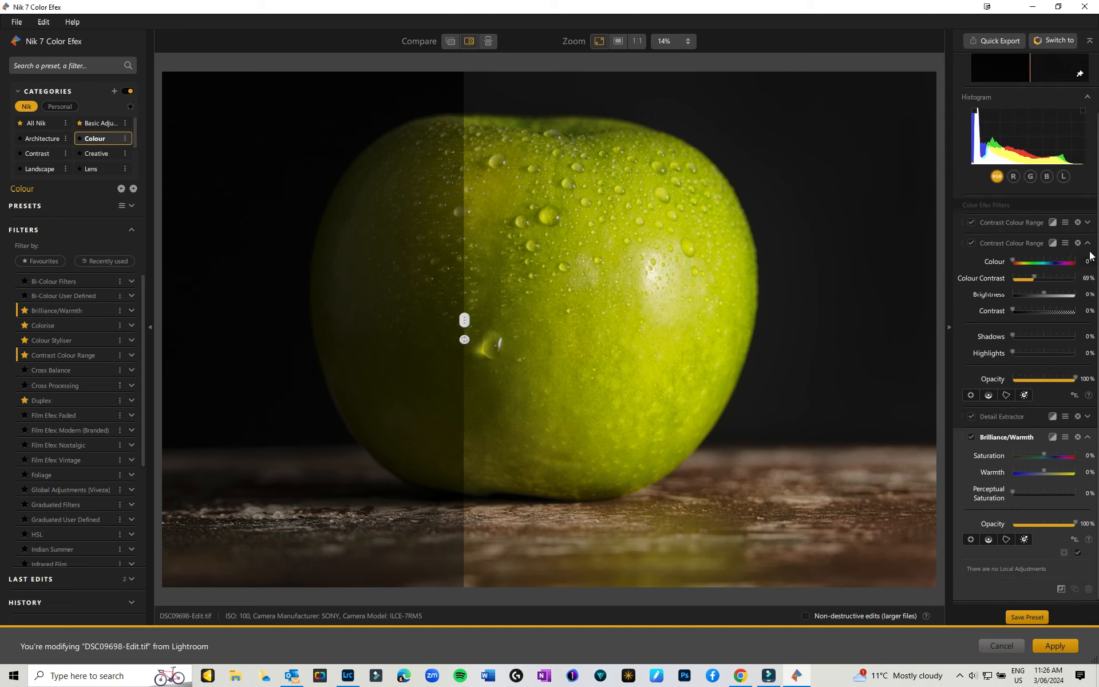
click(1088, 243)
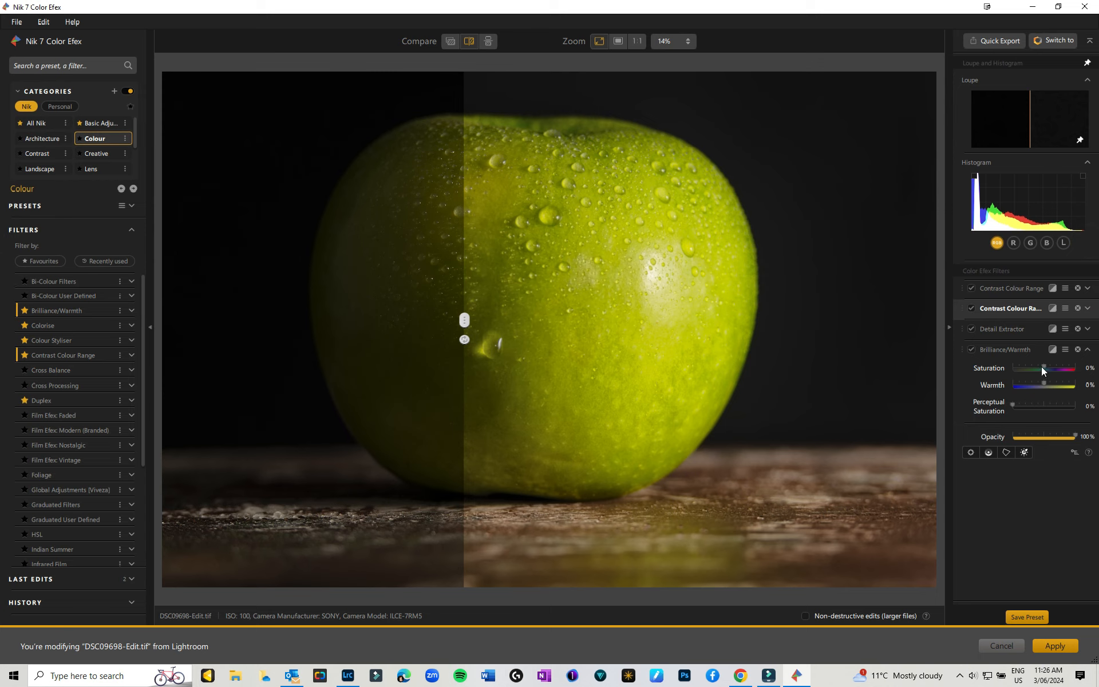
- Test the Brilliance/Warmth saturation at -100% and 100%, and settle on 4%
drag(1041, 371, 1000, 368)
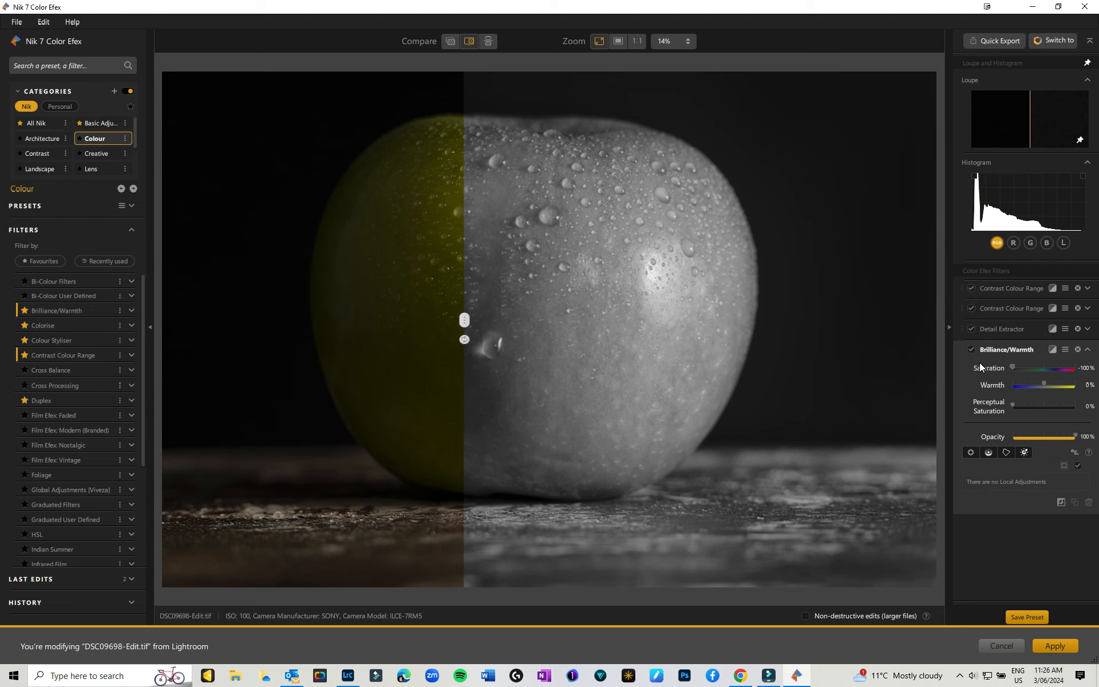
drag(1039, 369, 1091, 370)
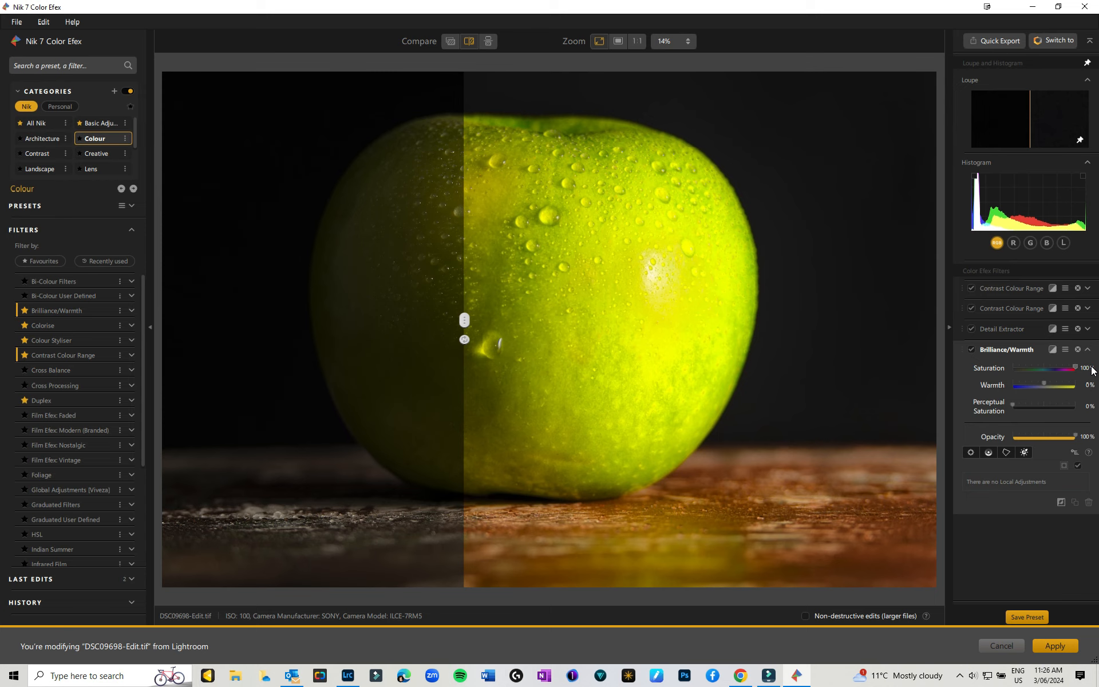
drag(1076, 369, 1045, 369)
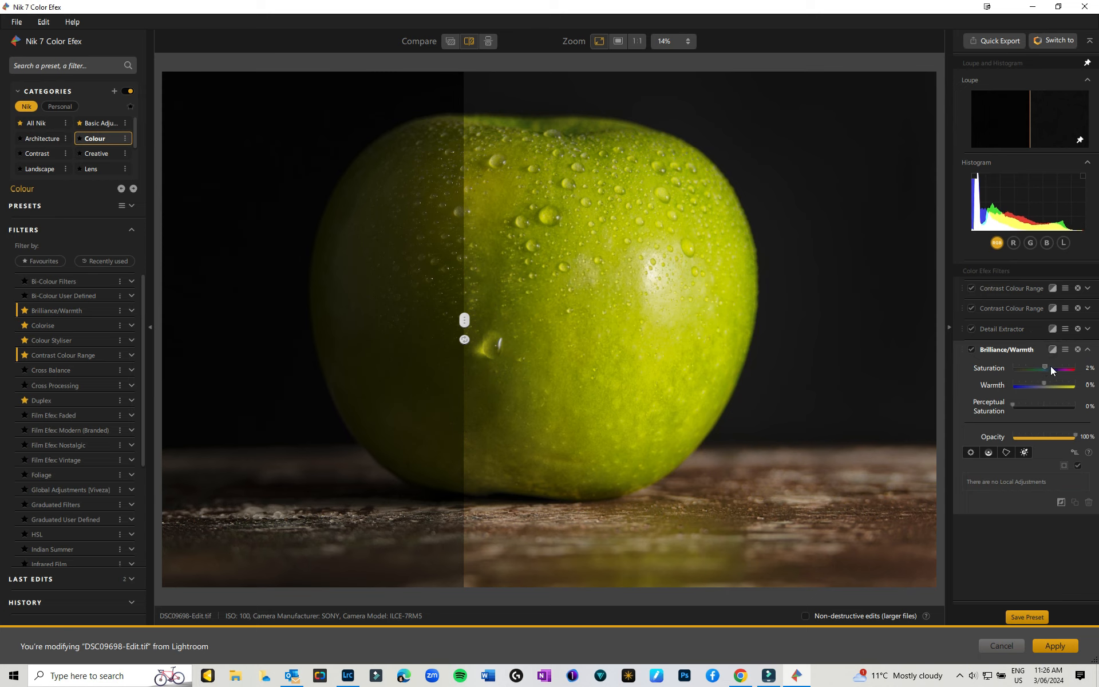
drag(1043, 364, 1045, 364)
- Test the Brilliance/Warmth warmth at -100% and 100%, and settle on a slightly cooler -14%
drag(1044, 384, 1008, 384)
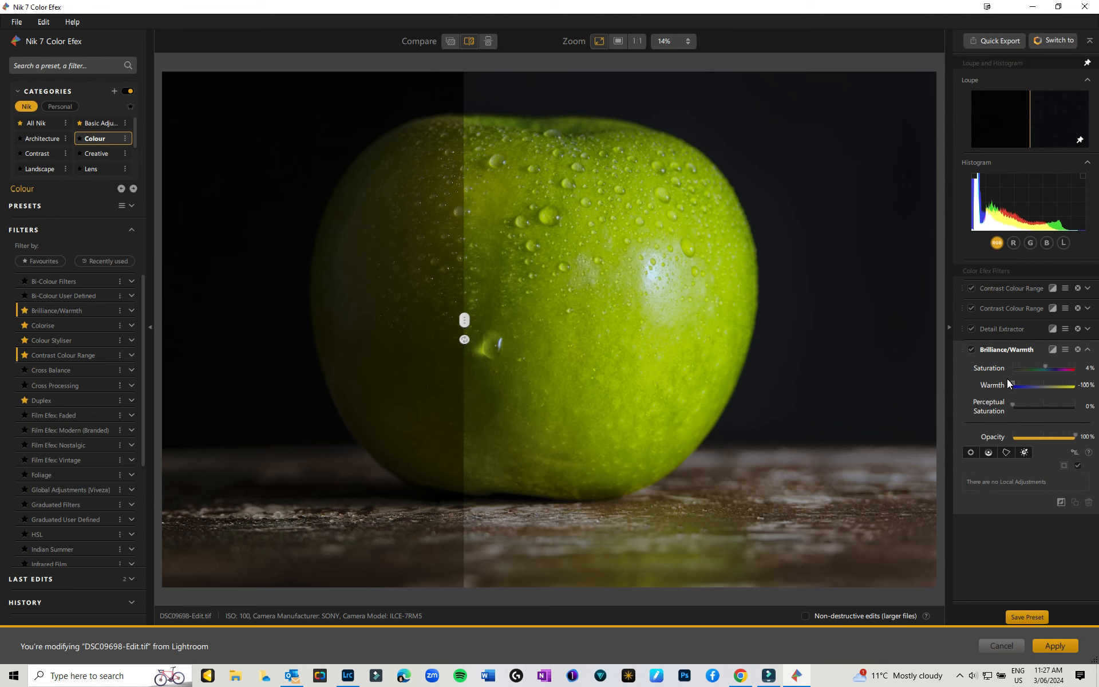
drag(1008, 383, 1094, 392)
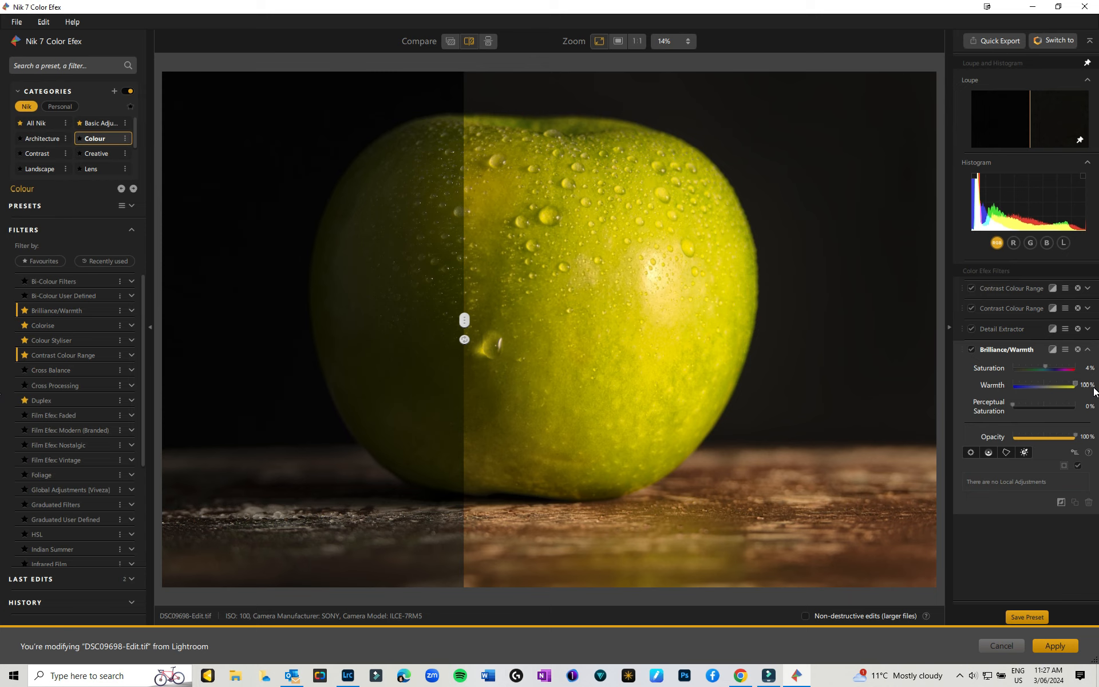
click(1051, 385)
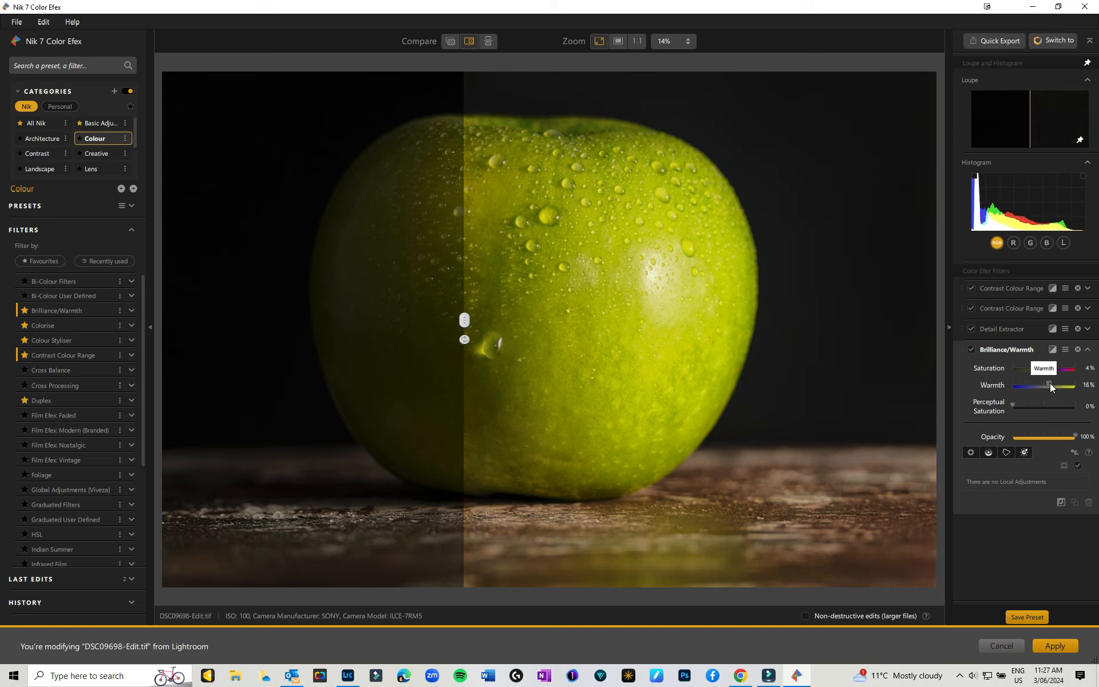
mouse_move(1051, 387)
mouse_down()
mouse_move(1025, 387)
mouse_move(1041, 387)
mouse_up()
drag(1041, 387, 1040, 387)
- Replace the Brilliance/Warmth filter with Levels & Curves from the Contrast category and shape a gentle RGB S-curve with a shadow and a highlight point
click(37, 155)
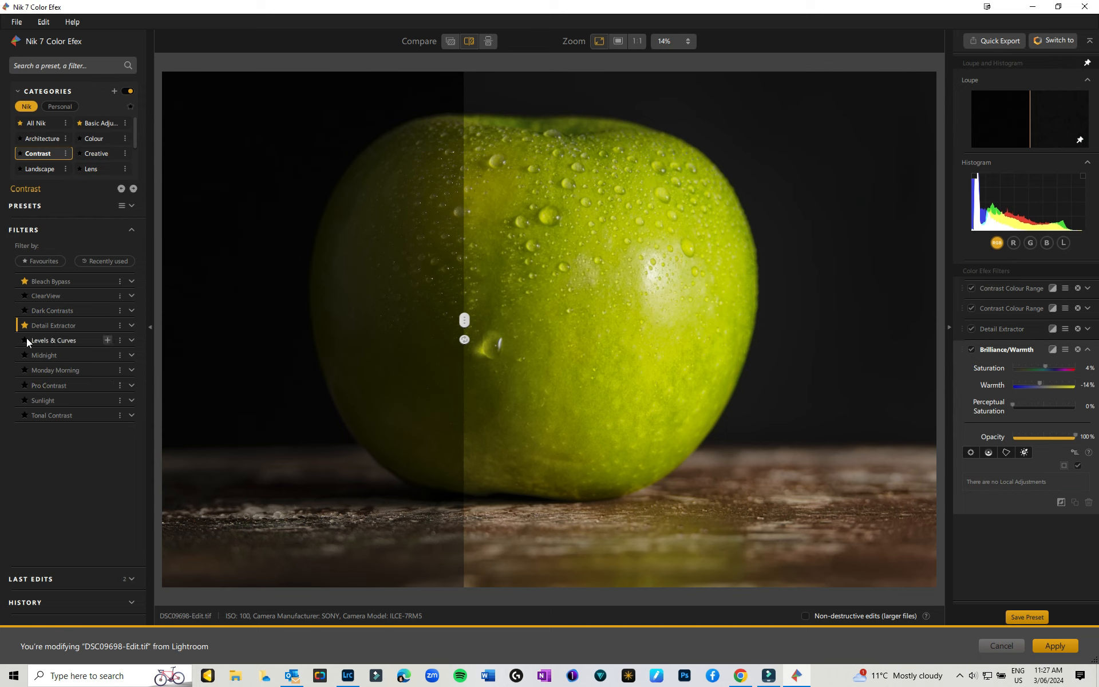
click(48, 342)
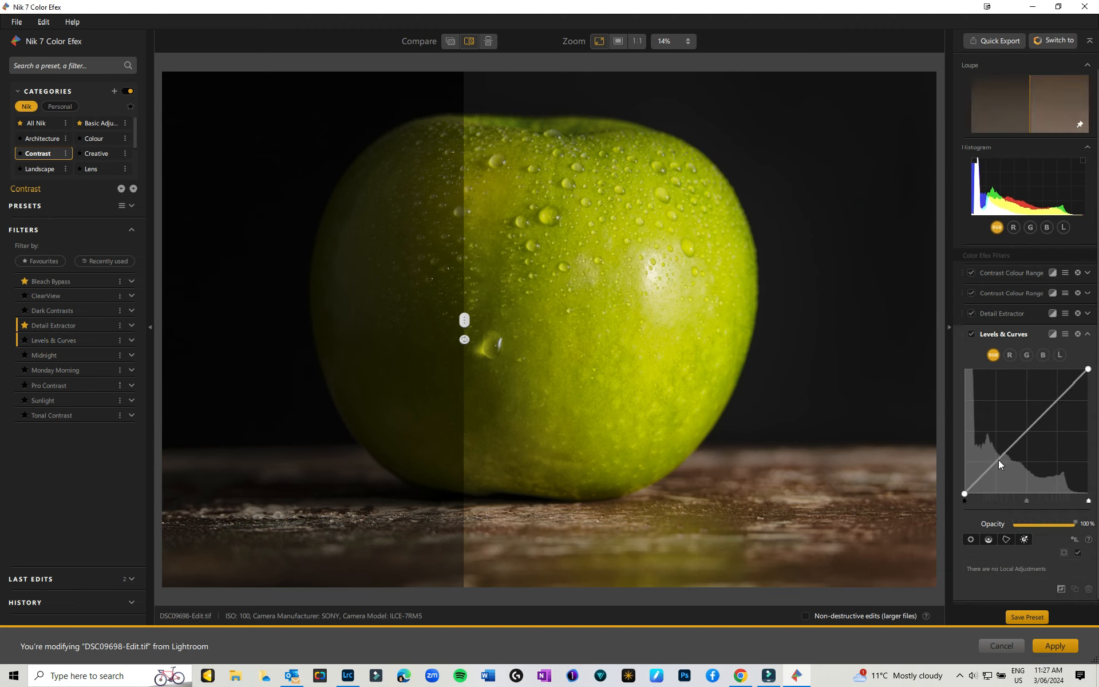
drag(999, 462, 1002, 466)
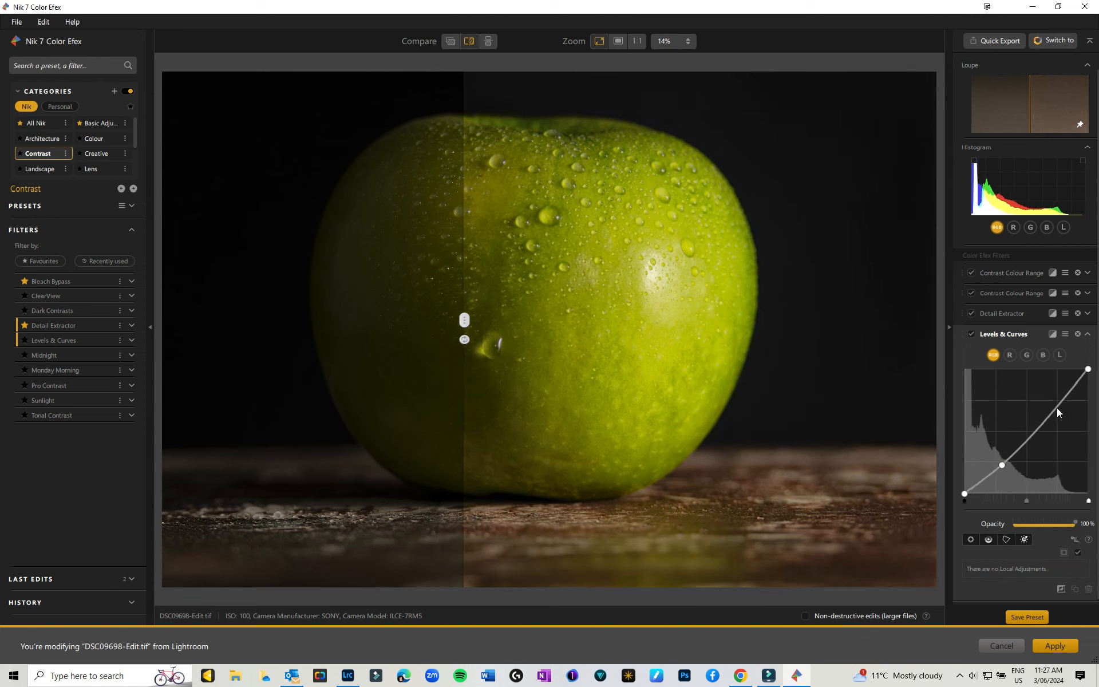
mouse_move(1057, 408)
mouse_down()
mouse_move(1055, 395)
mouse_move(1056, 406)
mouse_up()
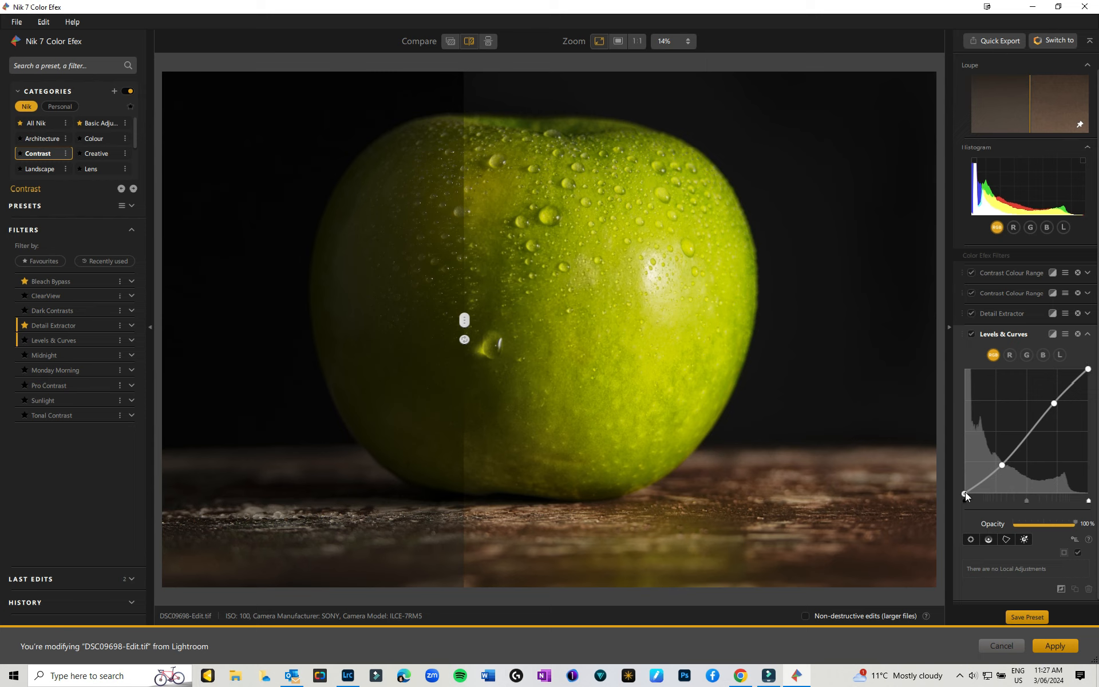
- Lift the black end of the RGB curve slightly for a faded look and fine-tune the shadow point, comparing before and after
drag(966, 494, 966, 484)
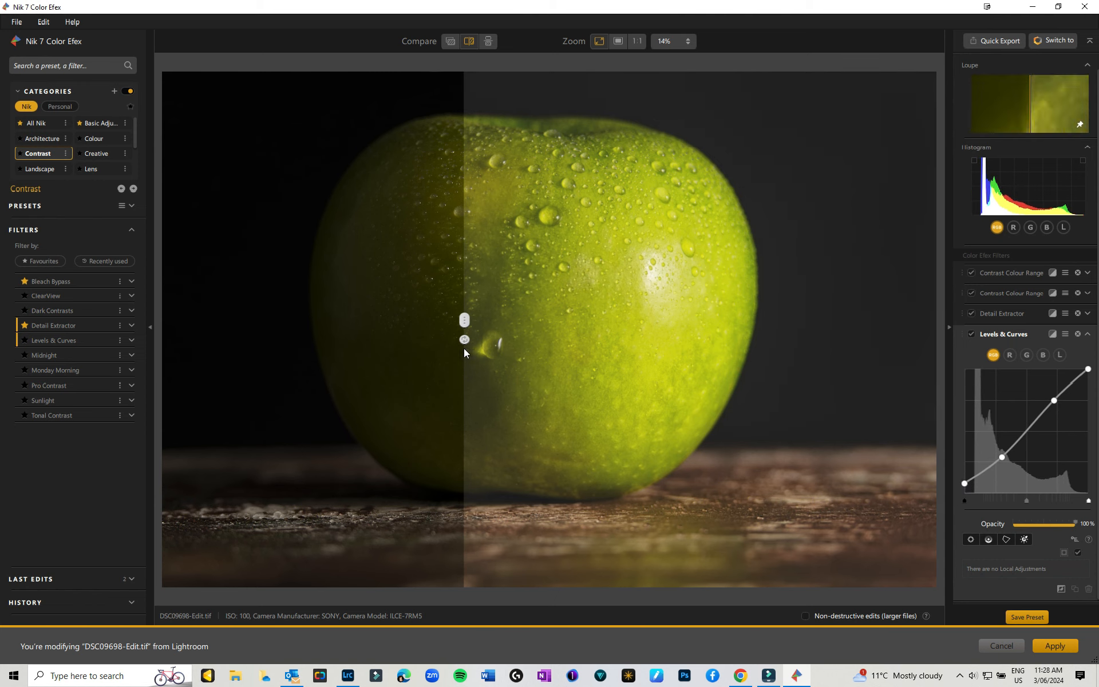
drag(462, 320, 460, 293)
drag(964, 483, 1006, 466)
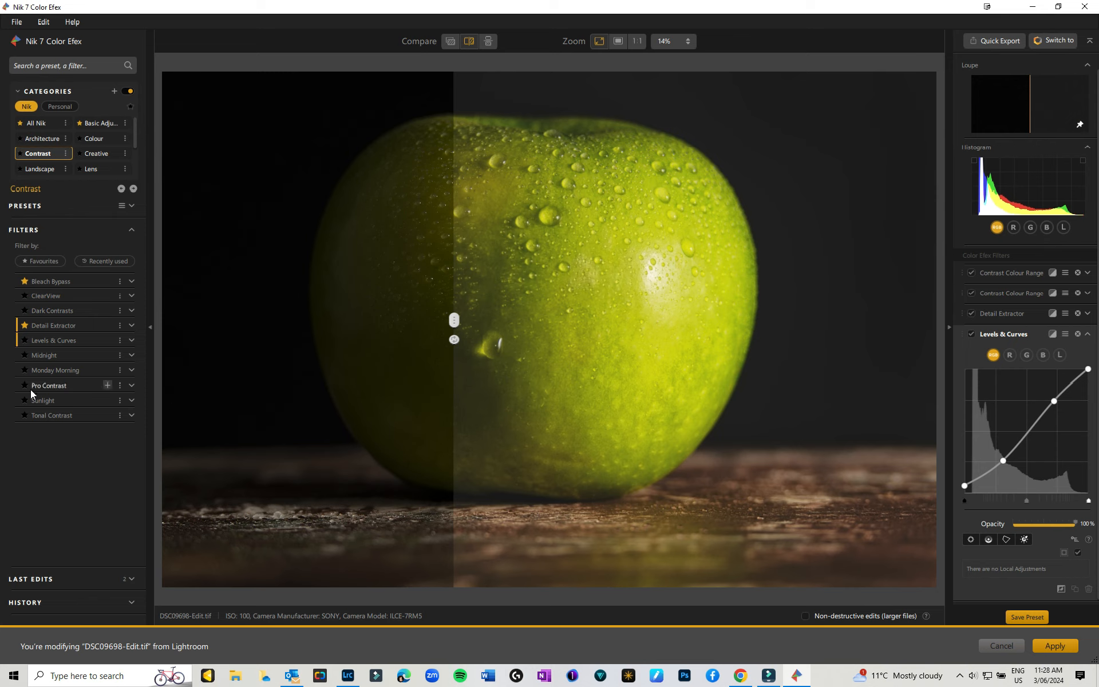
- Add Pro Contrast and favourite it, with Correct Color Cast 31%, Dynamic Contrast 14%, Shadows 84%, Highlights 38% and Opacity 43%
click(107, 385)
click(25, 385)
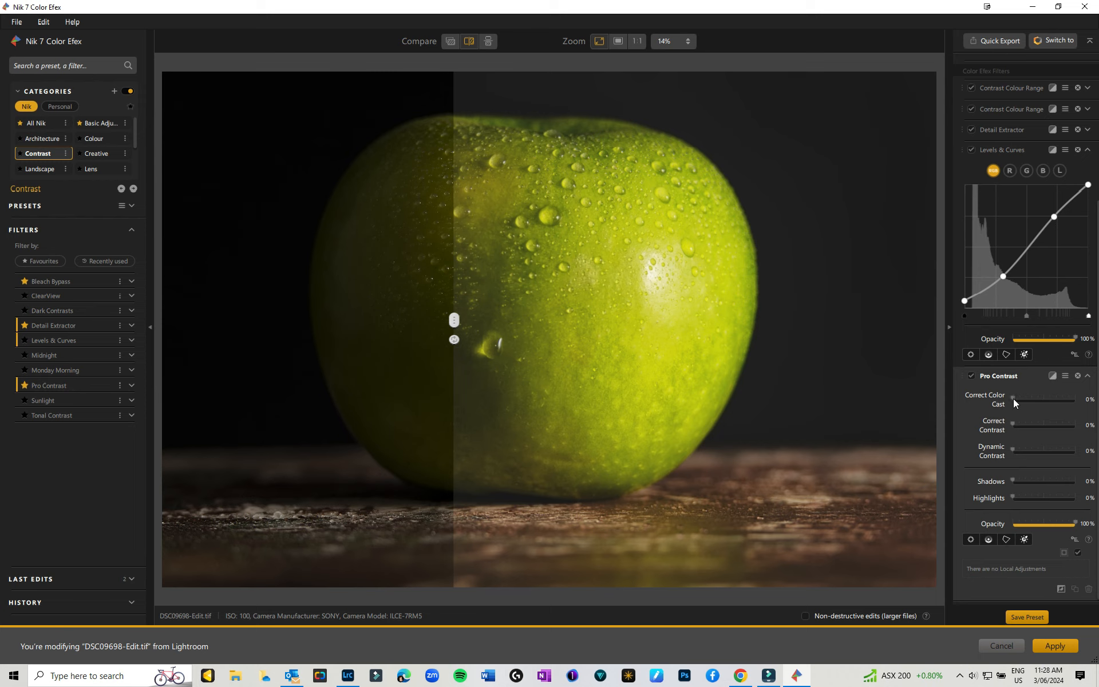
mouse_move(1013, 402)
mouse_down()
mouse_move(1068, 404)
mouse_move(1006, 402)
mouse_move(1033, 404)
mouse_up()
drag(1012, 426, 1039, 502)
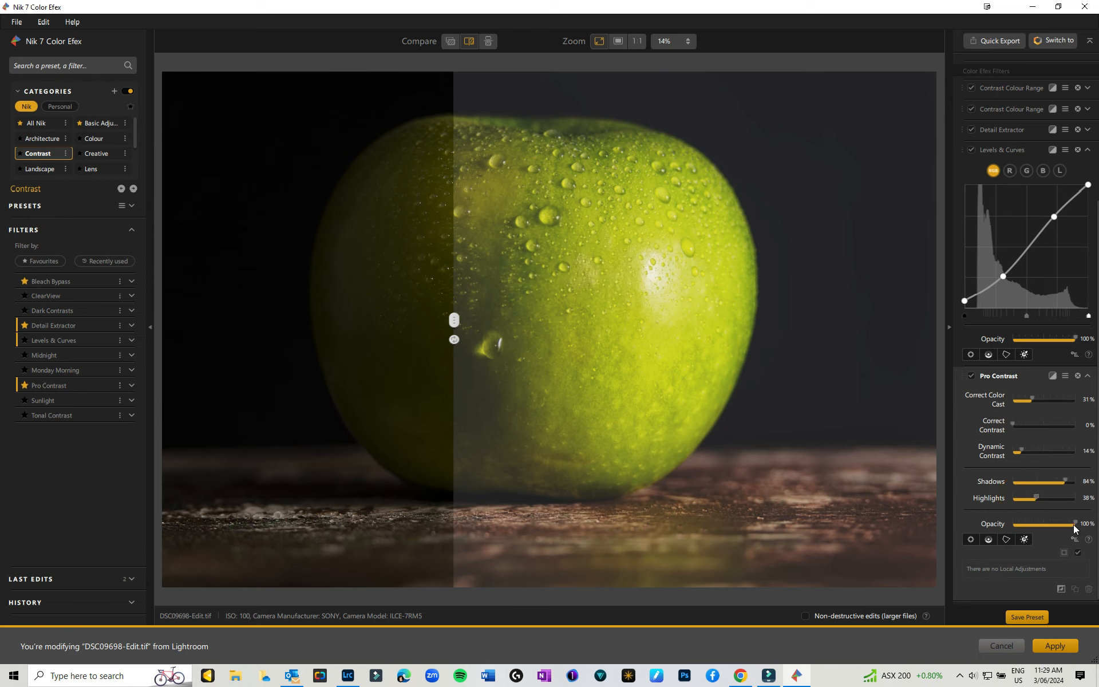
drag(1074, 527, 1041, 525)
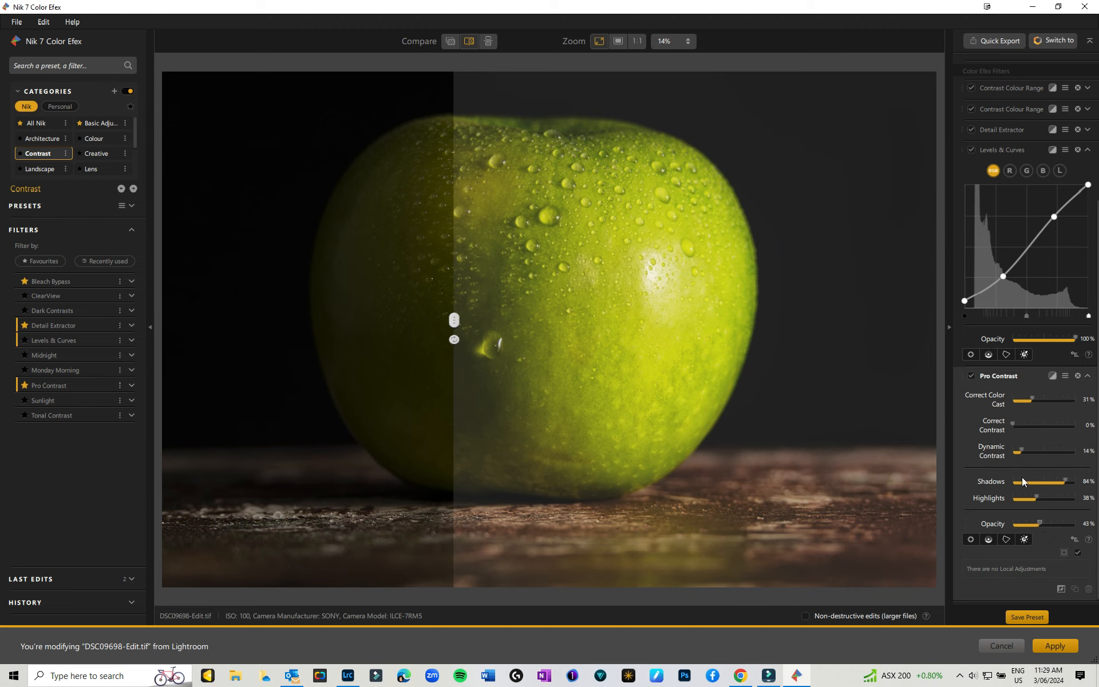
click(1087, 375)
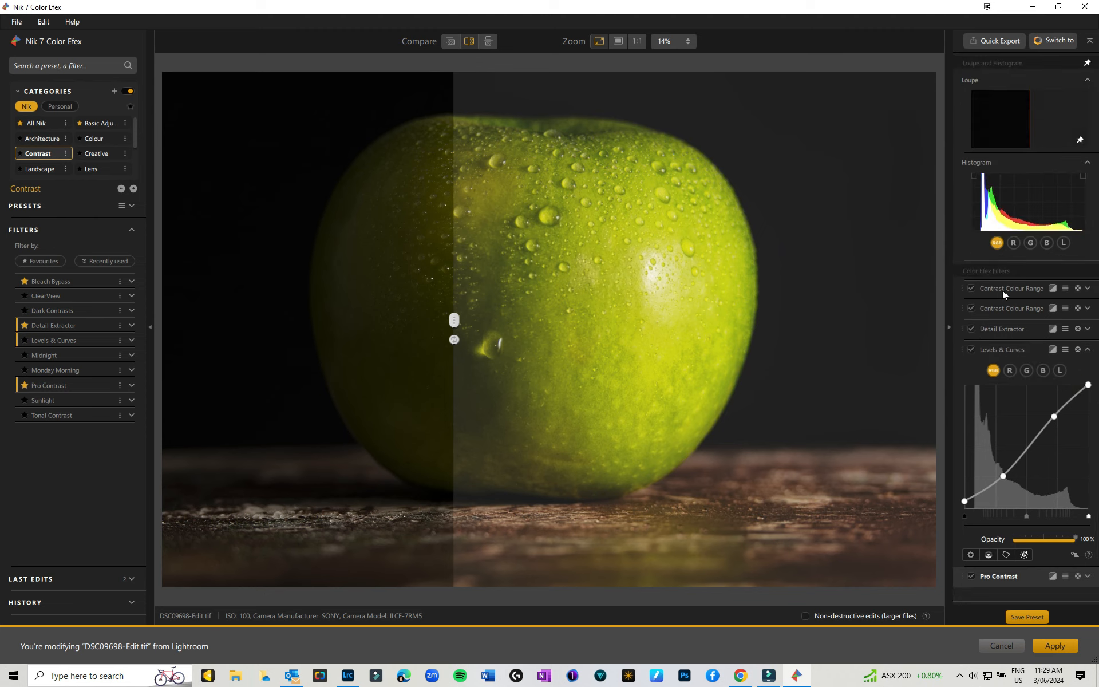
- Compare the original and the edited apple by sweeping the split-view divider across the whole image
drag(459, 320, 925, 343)
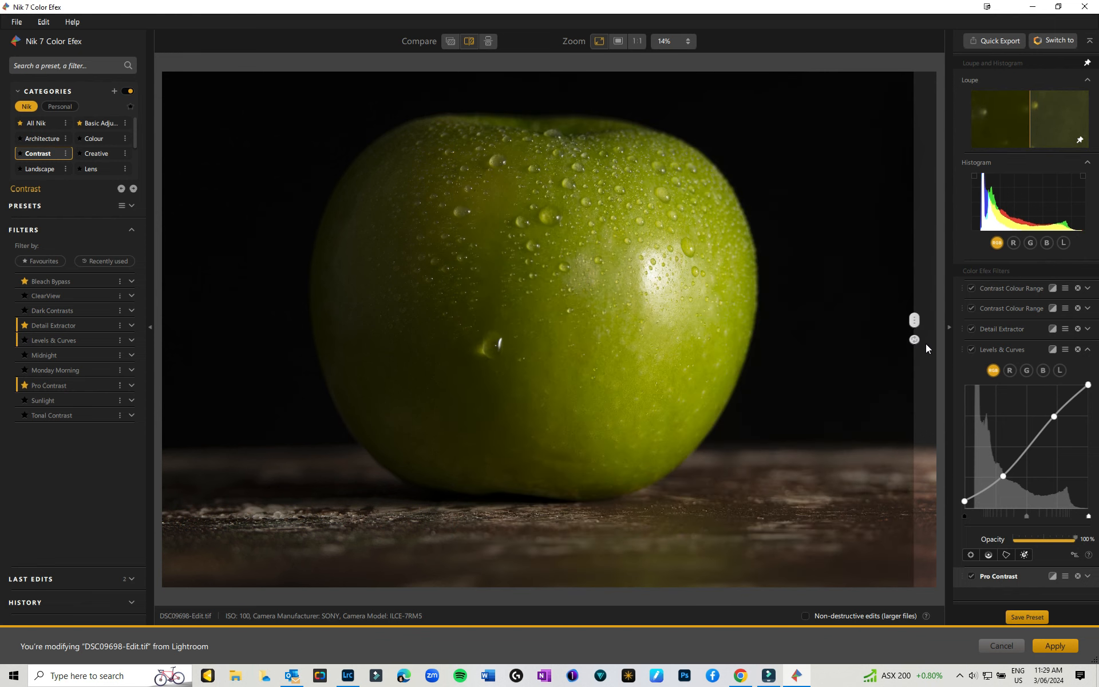
drag(925, 343, 929, 342)
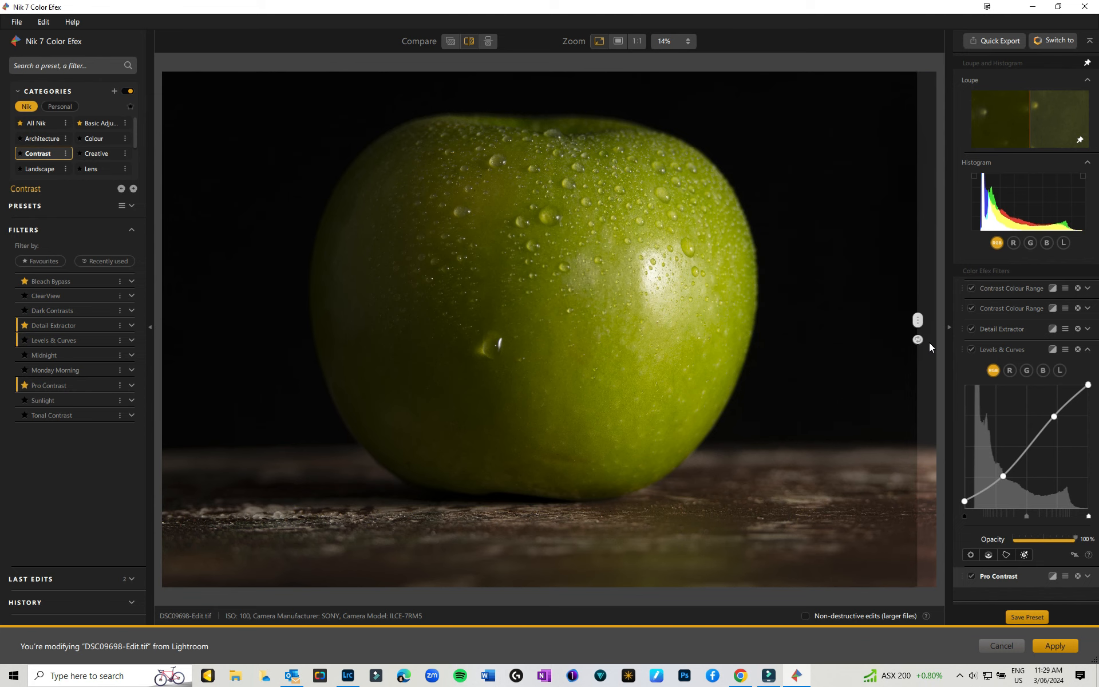
drag(929, 343, 255, 294)
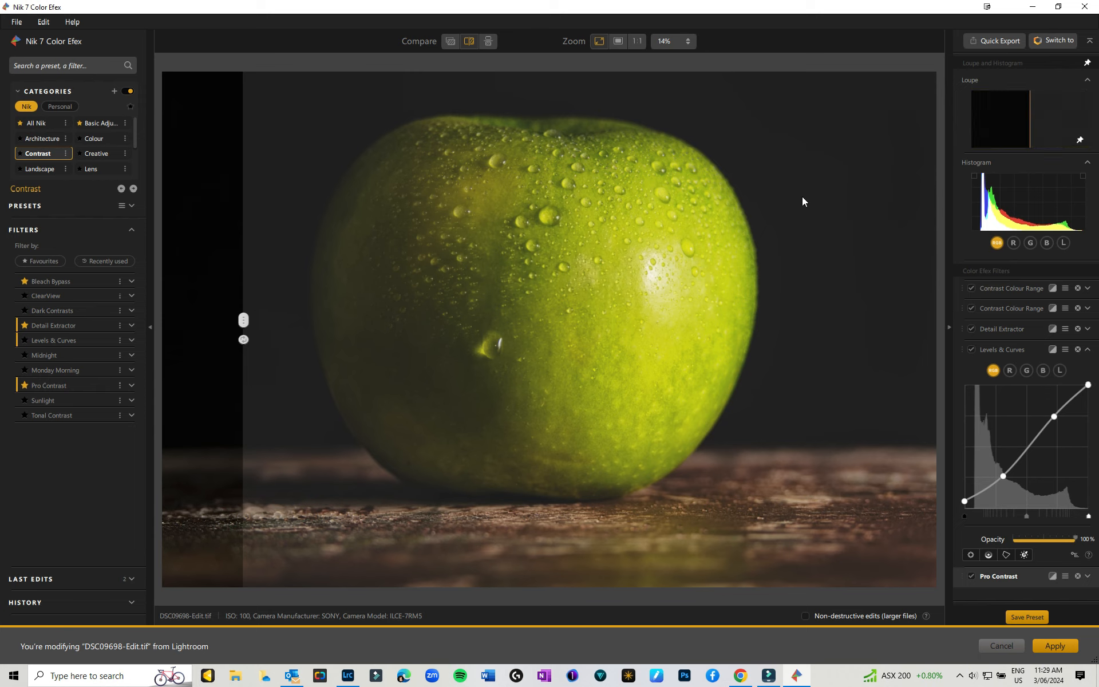
- Lower the white end and highlight point of the Levels & Curves RGB curve slightly and set the filter's Opacity to 64%
drag(1088, 387, 1056, 410)
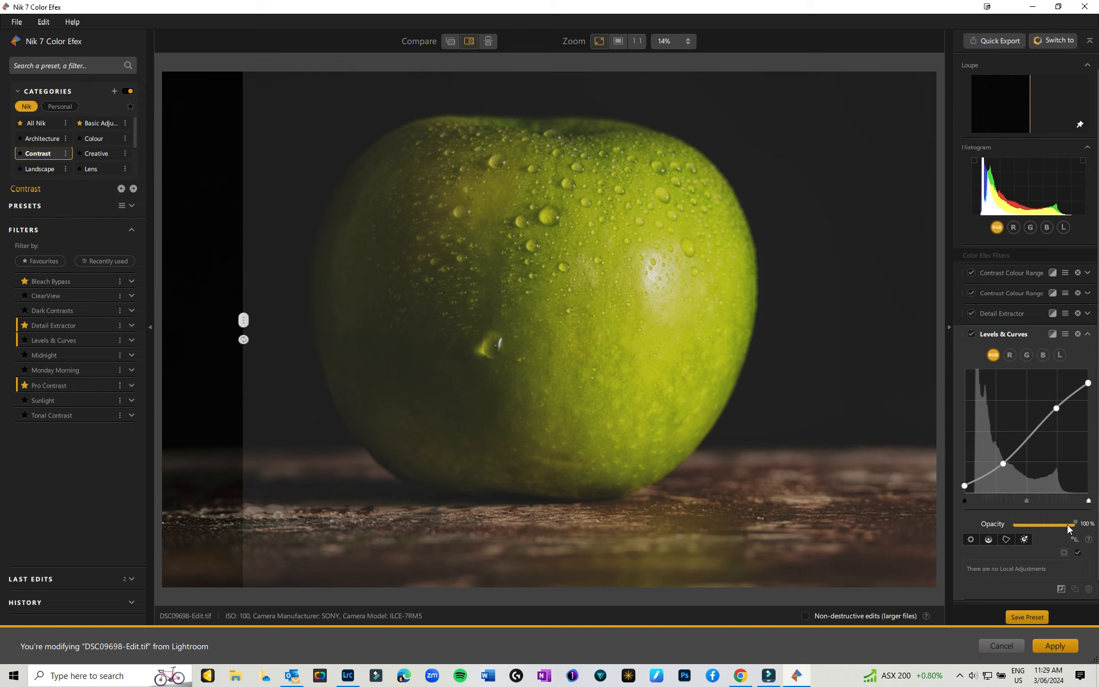
drag(1073, 524, 1054, 525)
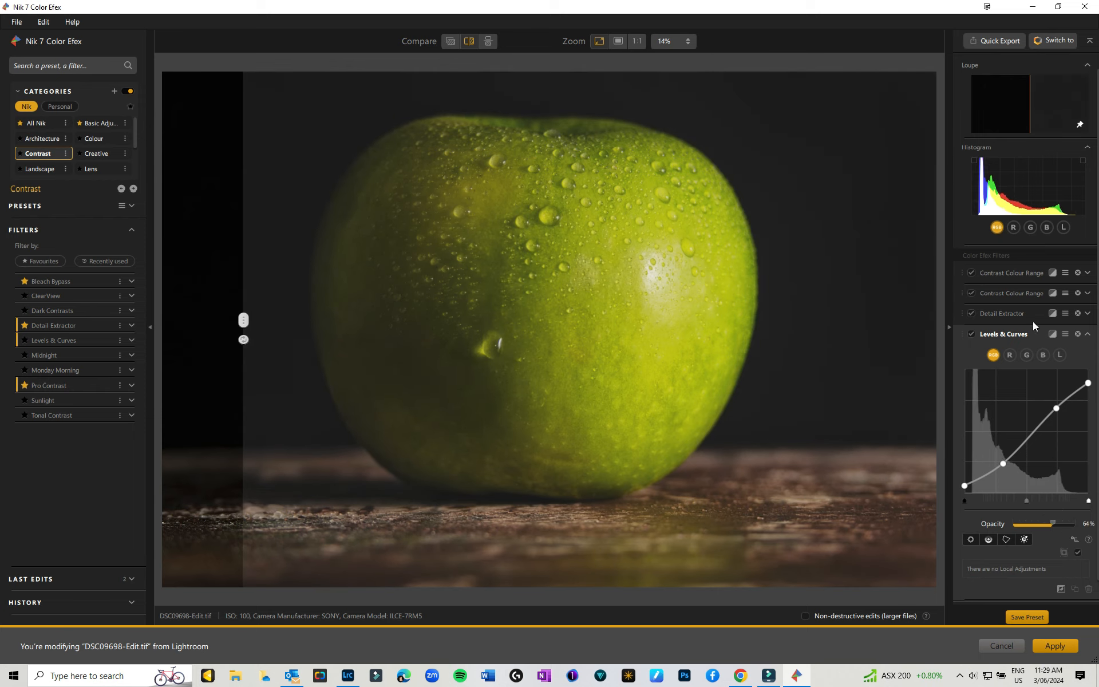
- Set the Opacity of the second Contrast Colour Range filter to 63%
scroll(1023, 474, down, 1)
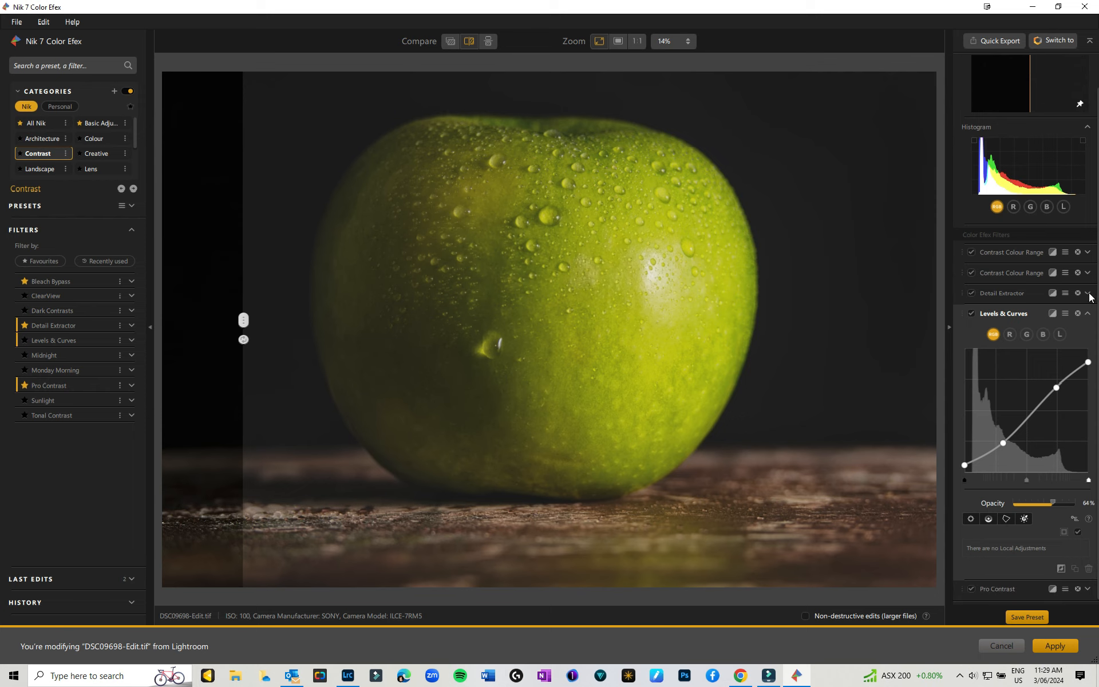
click(1089, 295)
scroll(1084, 304, up, 2)
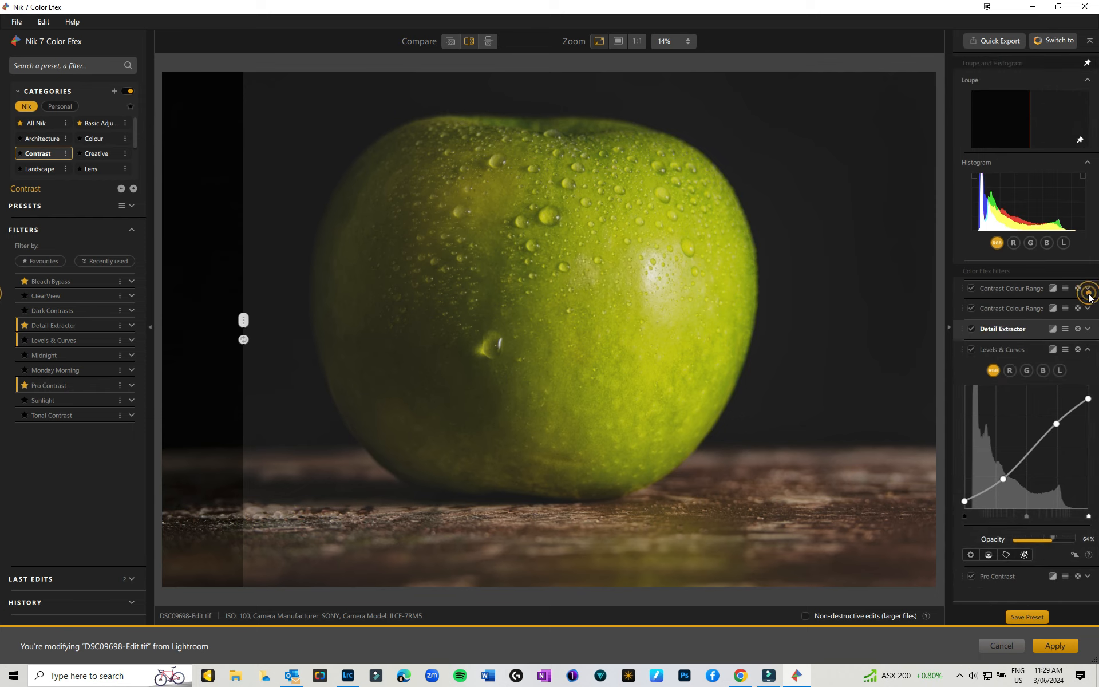
click(1005, 311)
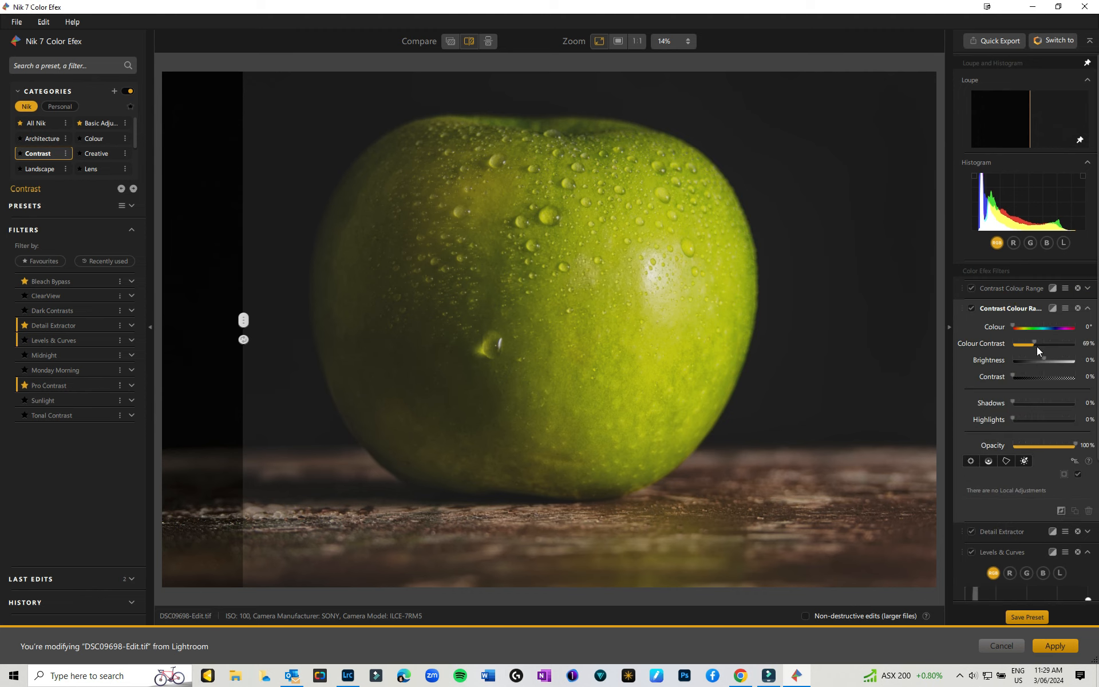
drag(1074, 446, 1053, 449)
- Place a control point on the apple's bright highlight for the second Contrast Colour Range filter, with Luminance 62% and Diffusion 67%
click(972, 462)
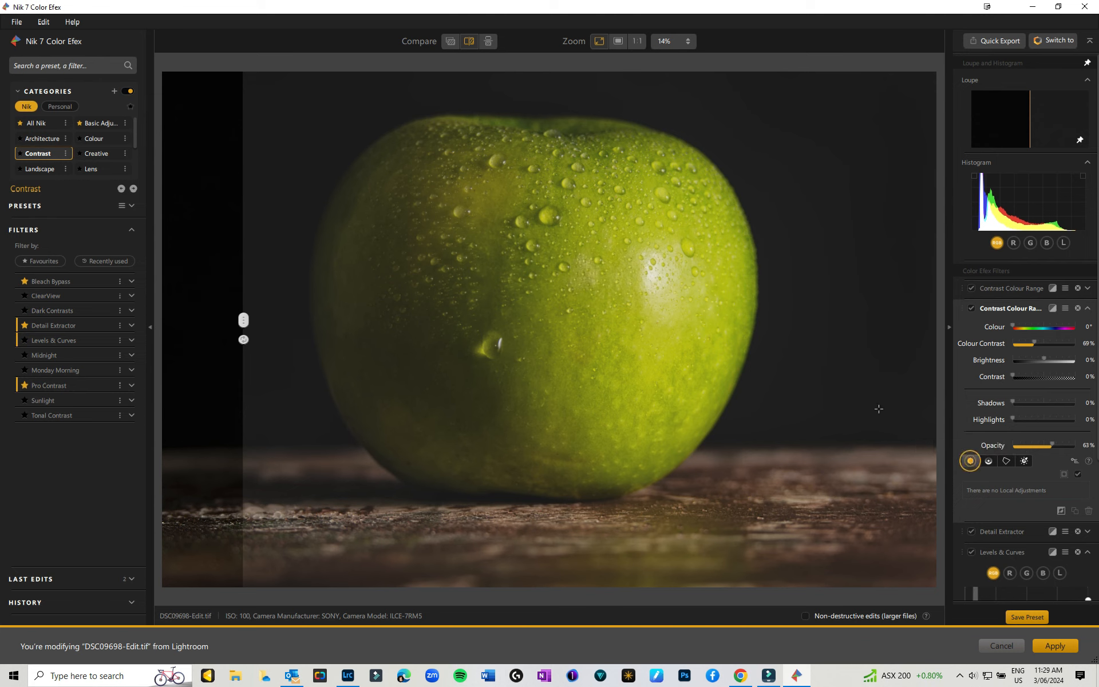
click(655, 272)
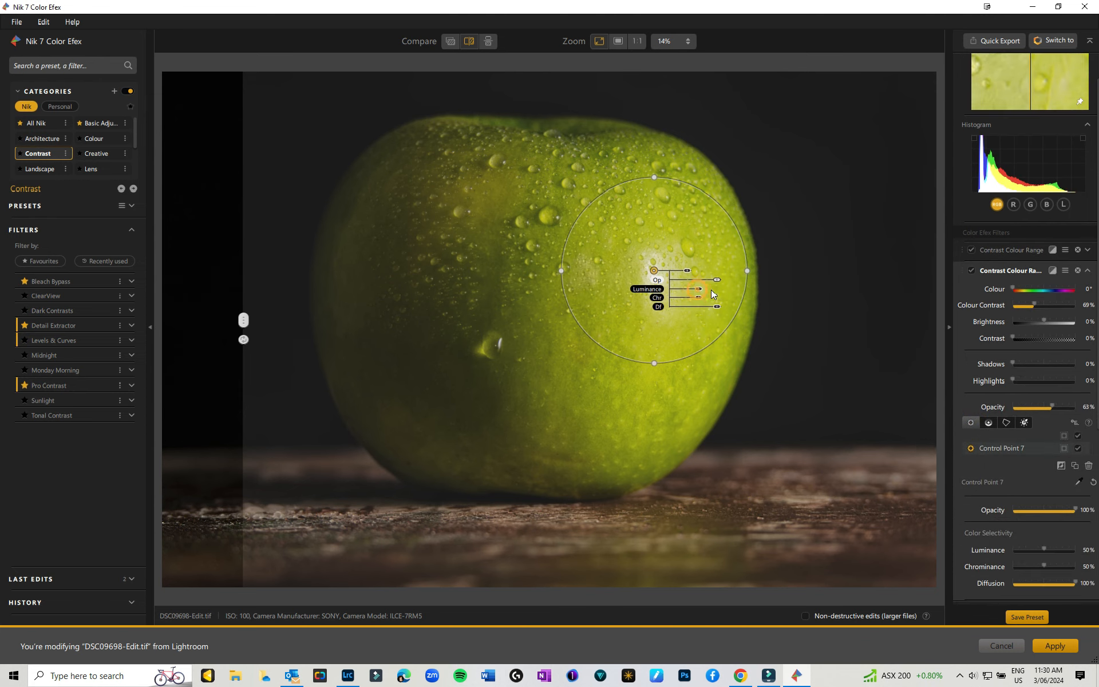
mouse_move(705, 290)
mouse_down()
mouse_move(716, 290)
mouse_move(680, 289)
mouse_move(705, 292)
mouse_up()
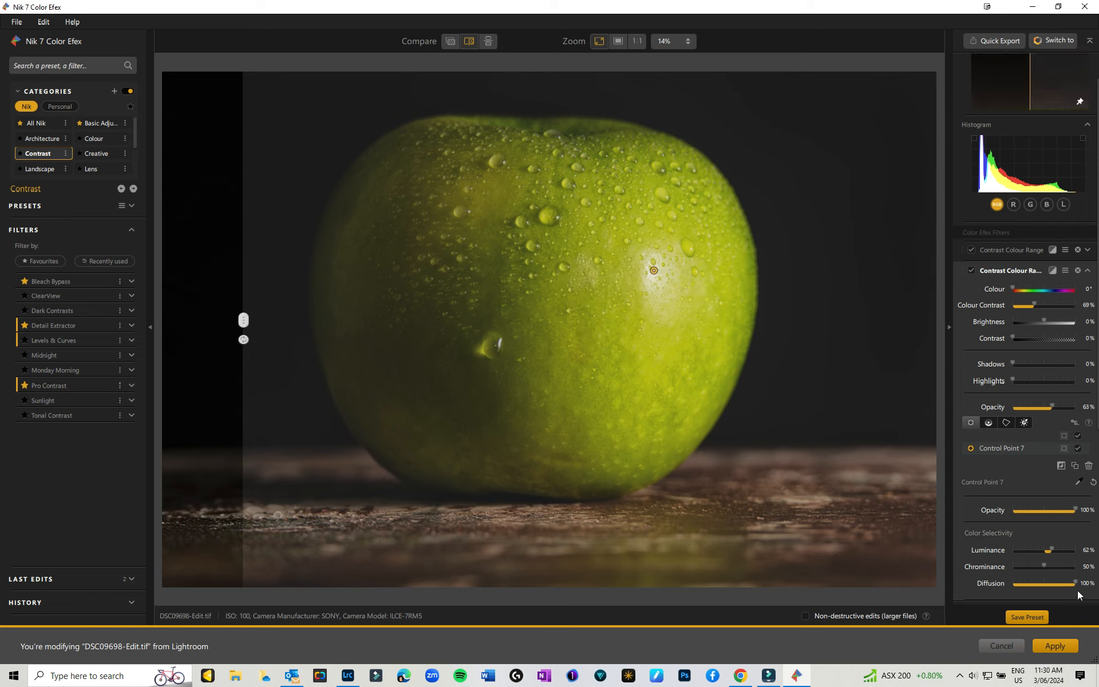
drag(1073, 584, 1055, 584)
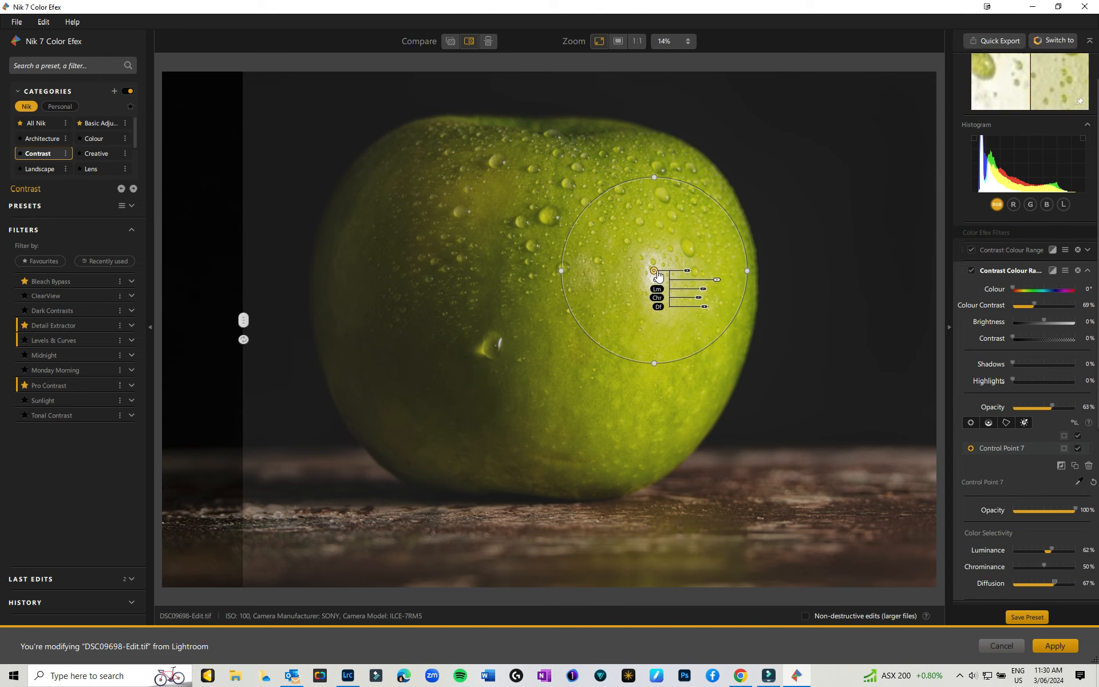
mouse_move(655, 275)
mouse_down()
mouse_move(655, 262)
mouse_move(654, 280)
mouse_up()
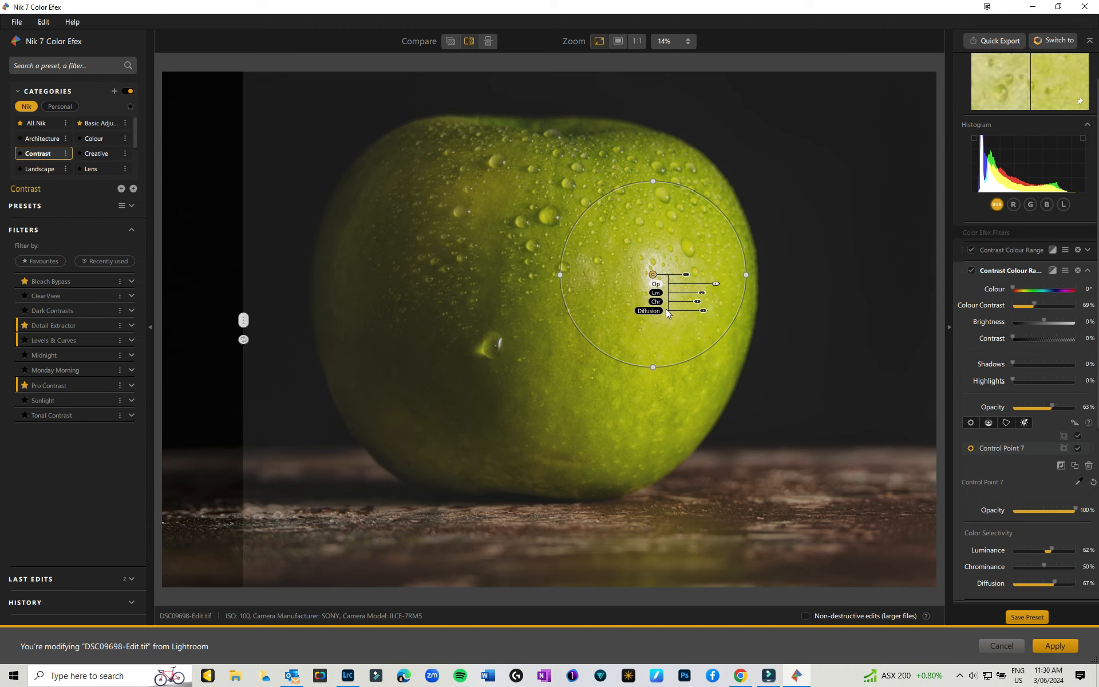
key(alt)
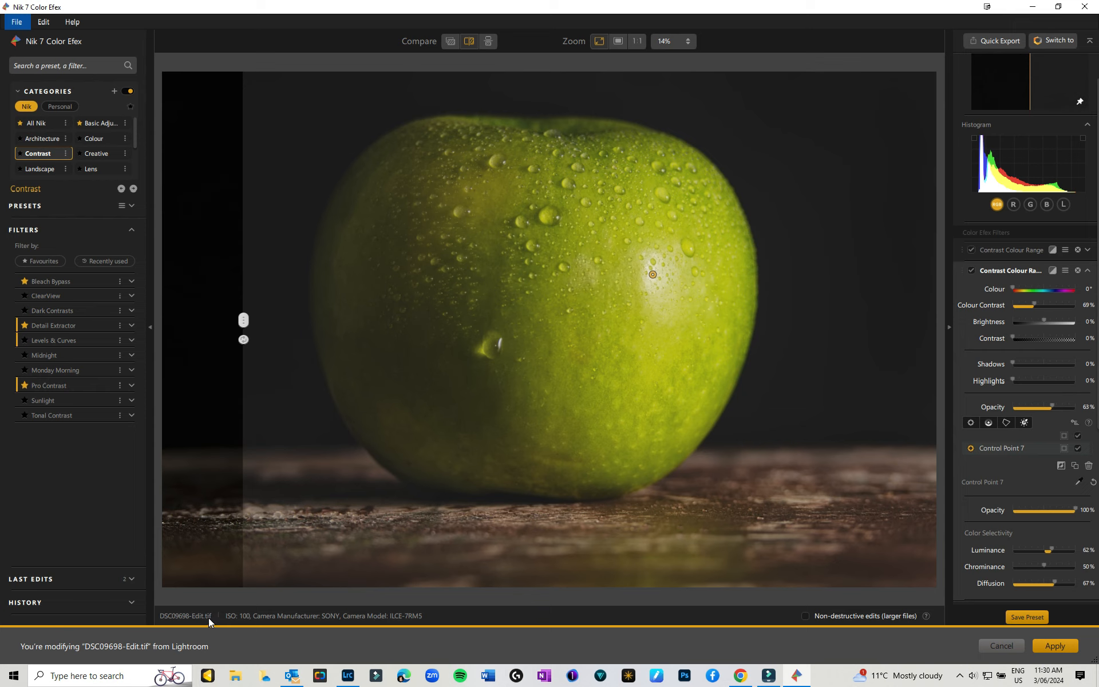
- Save the filter stack as a custom preset named "Green Apples", including the local adjustments
click(1022, 620)
text(Green )
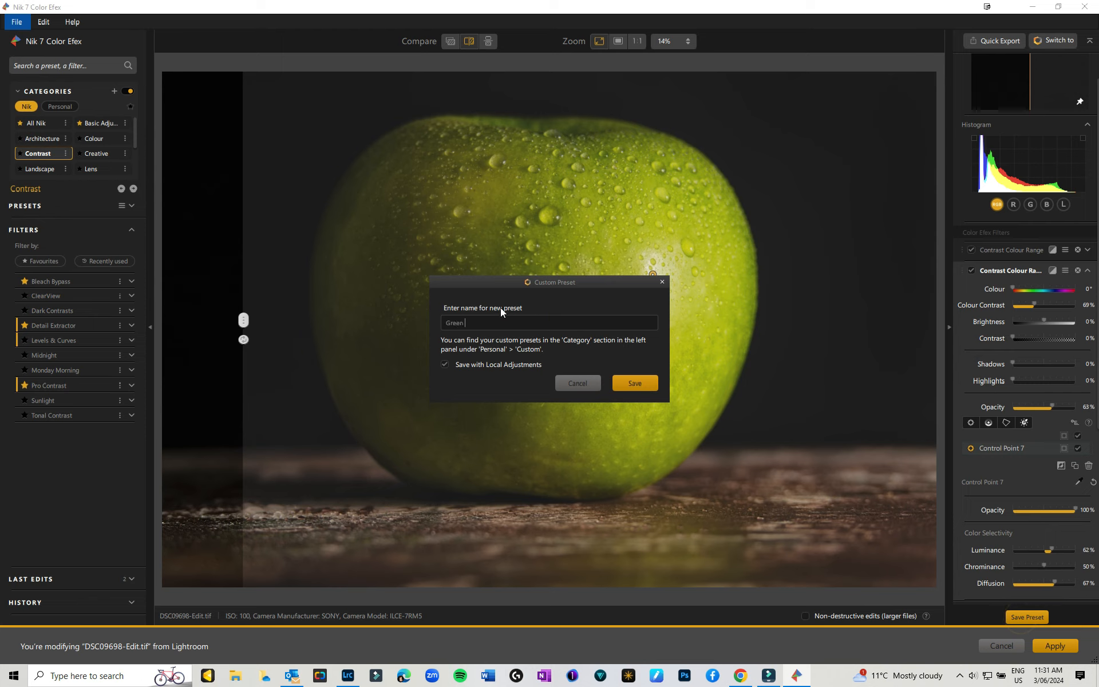
text(Apples)
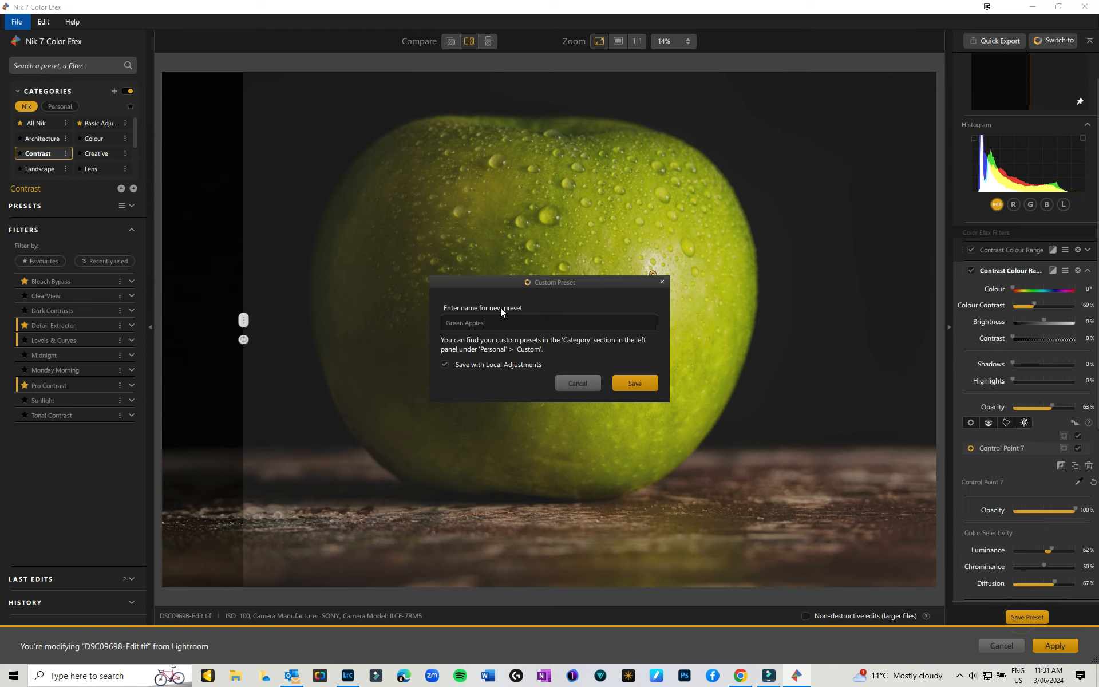
click(634, 384)
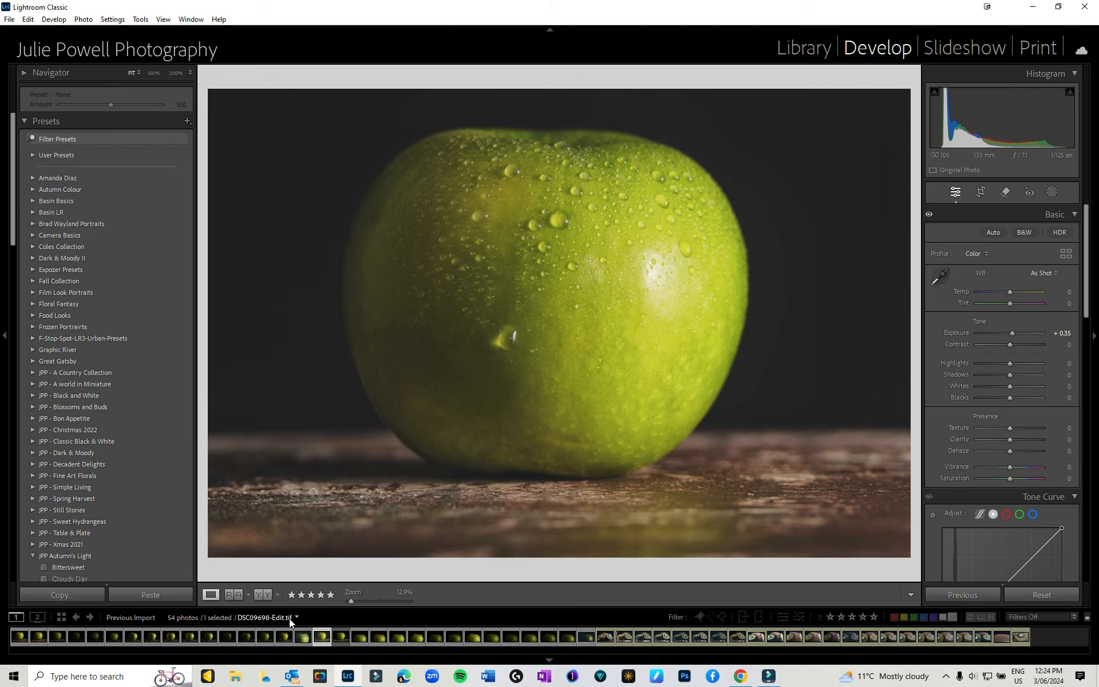
- Reopen DSC09698-Edit.tif from Lightroom in Nik 7 Color Efex, editing the original file
click(342, 637)
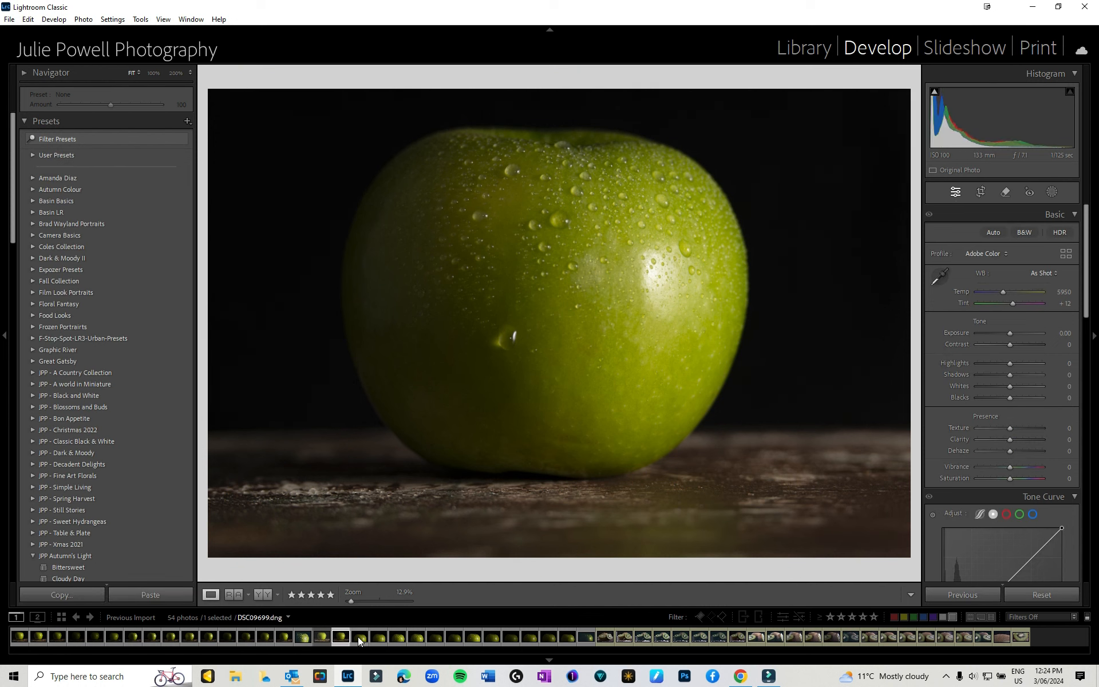
click(323, 637)
right_click(500, 353)
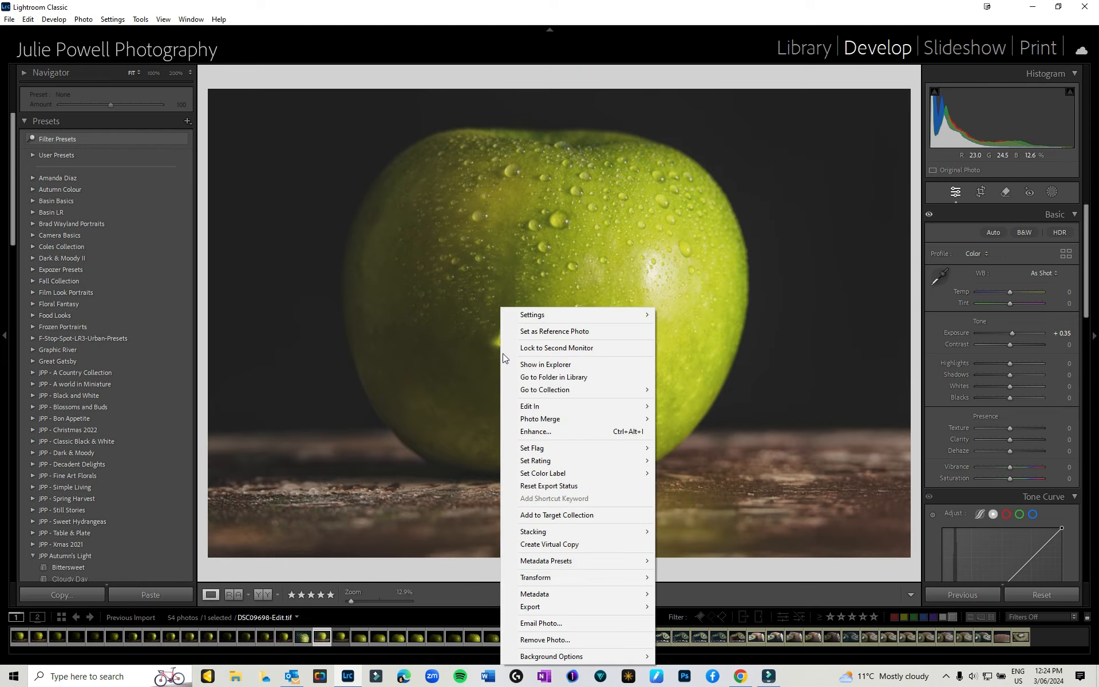
mouse_move(565, 407)
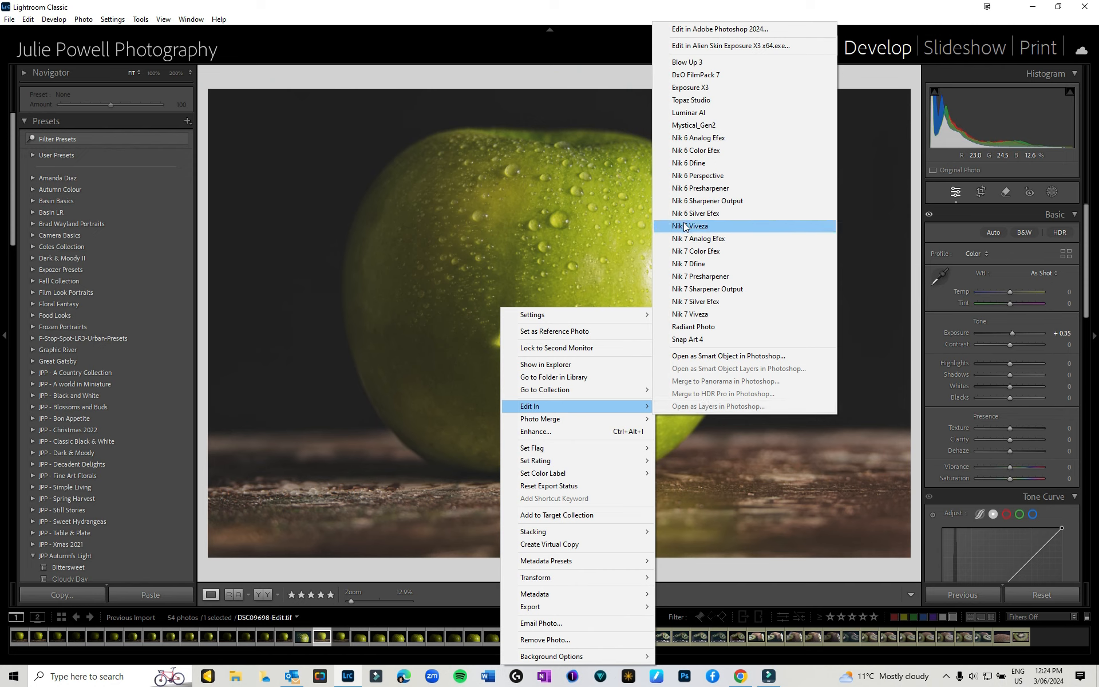
click(700, 252)
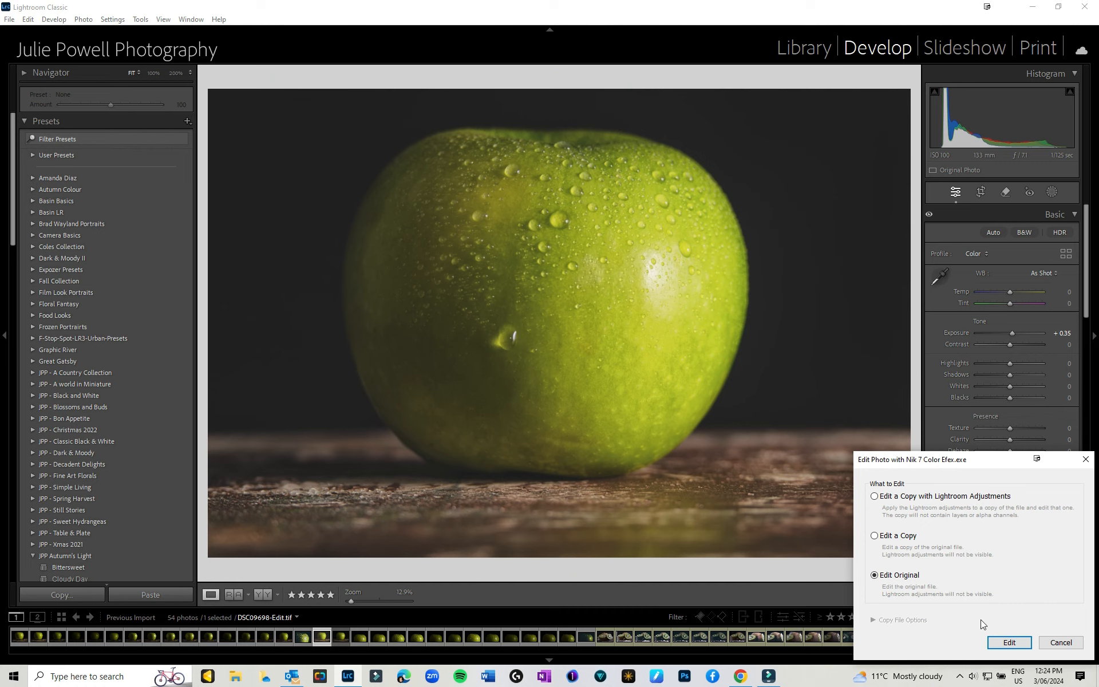
click(1010, 642)
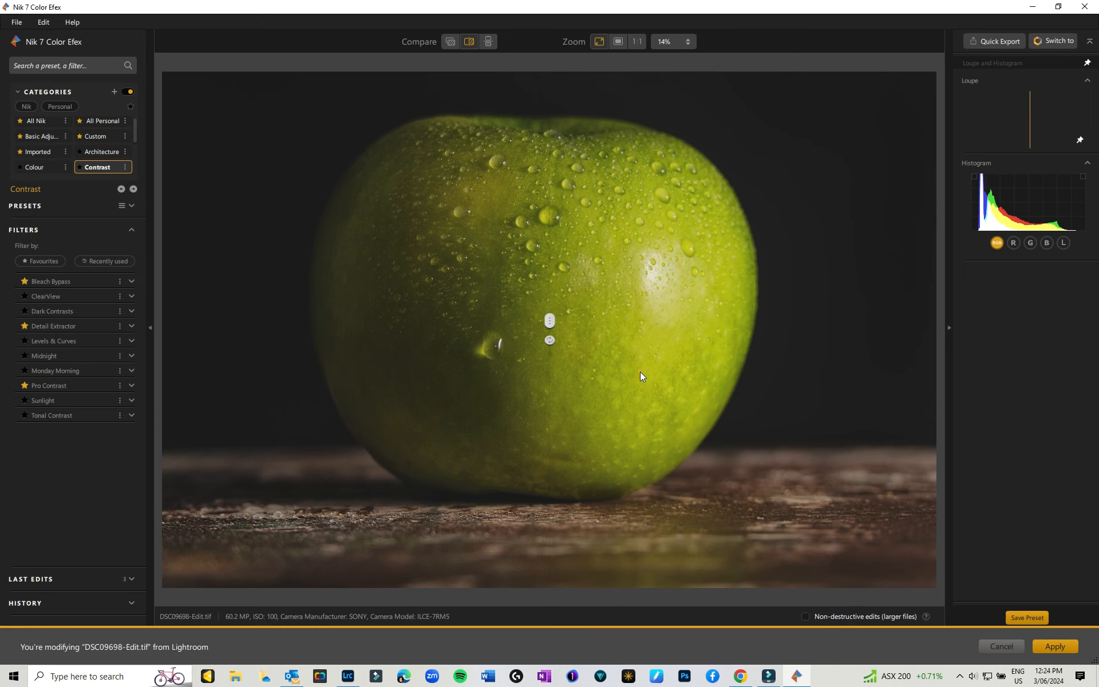
click(640, 372)
- Apply the Green Apples preset from the Personal category and compare the result with the split-view divider
click(52, 109)
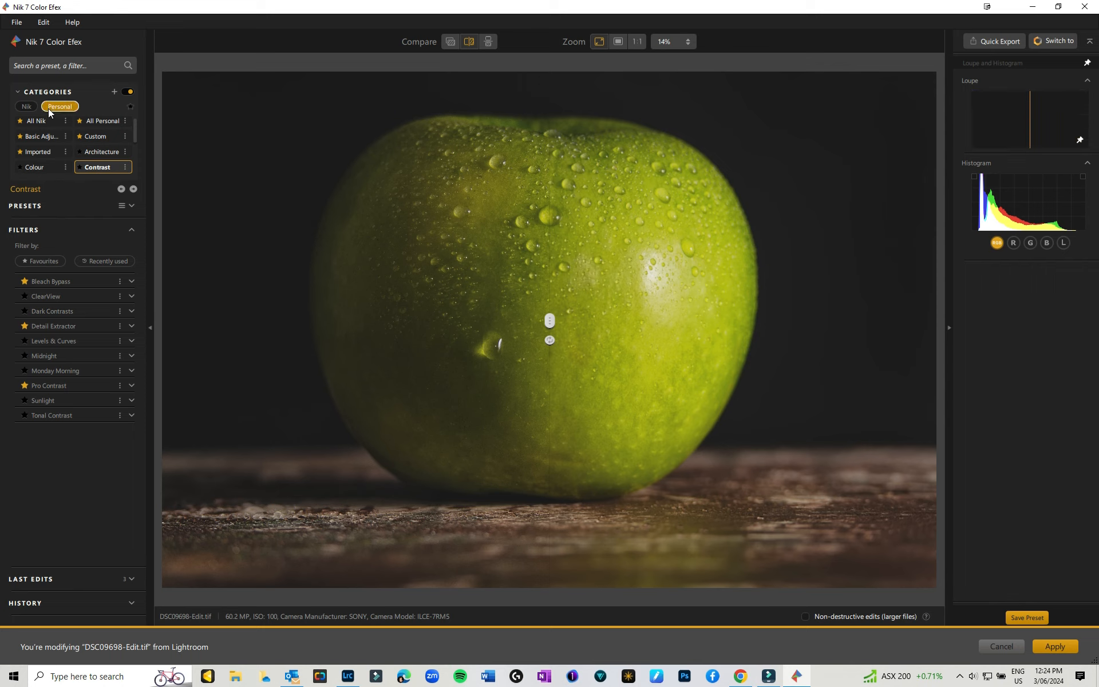
click(132, 175)
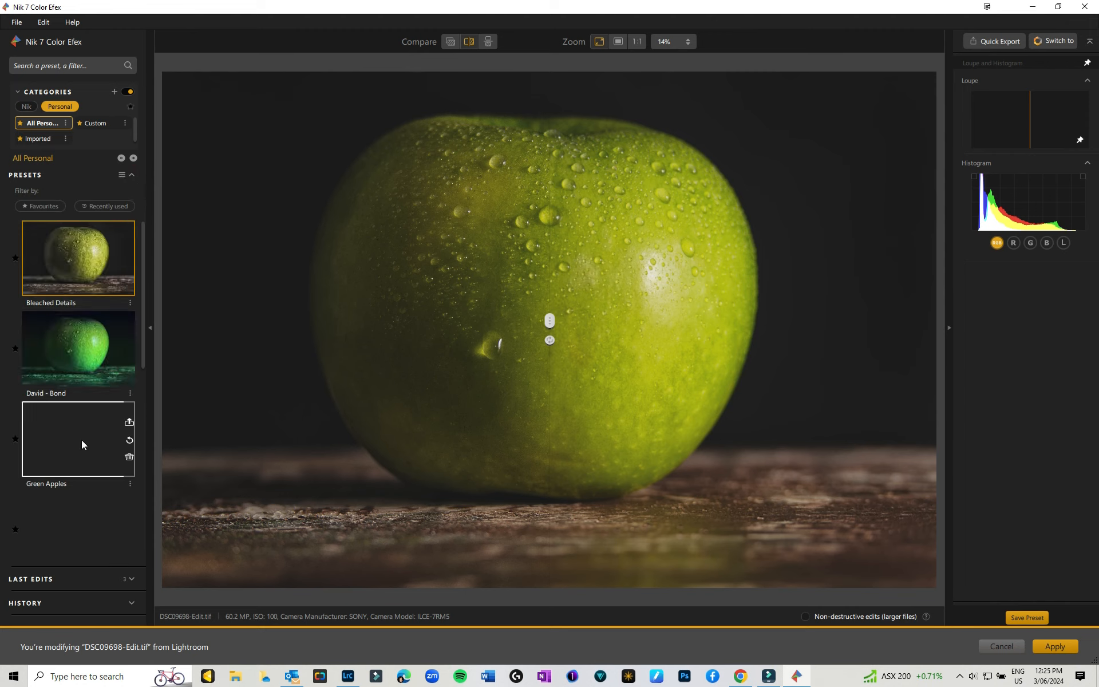
scroll(67, 479, down, 1)
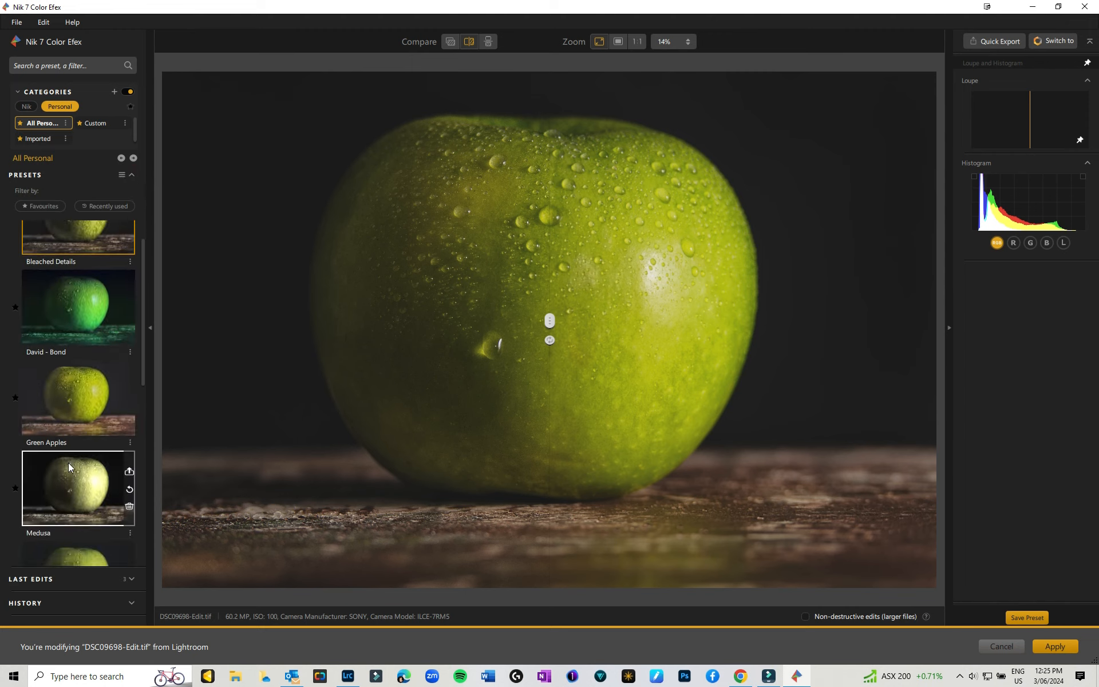
click(60, 391)
scroll(1088, 245, down, 10)
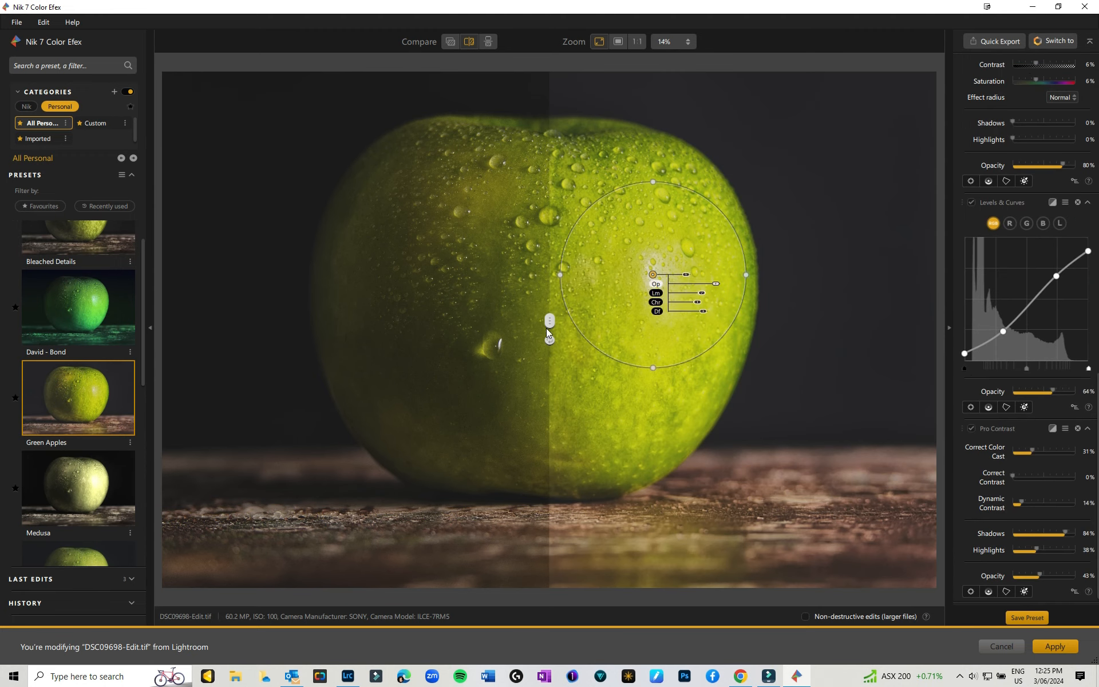
mouse_move(549, 319)
mouse_down()
mouse_move(425, 305)
mouse_move(542, 315)
mouse_up()
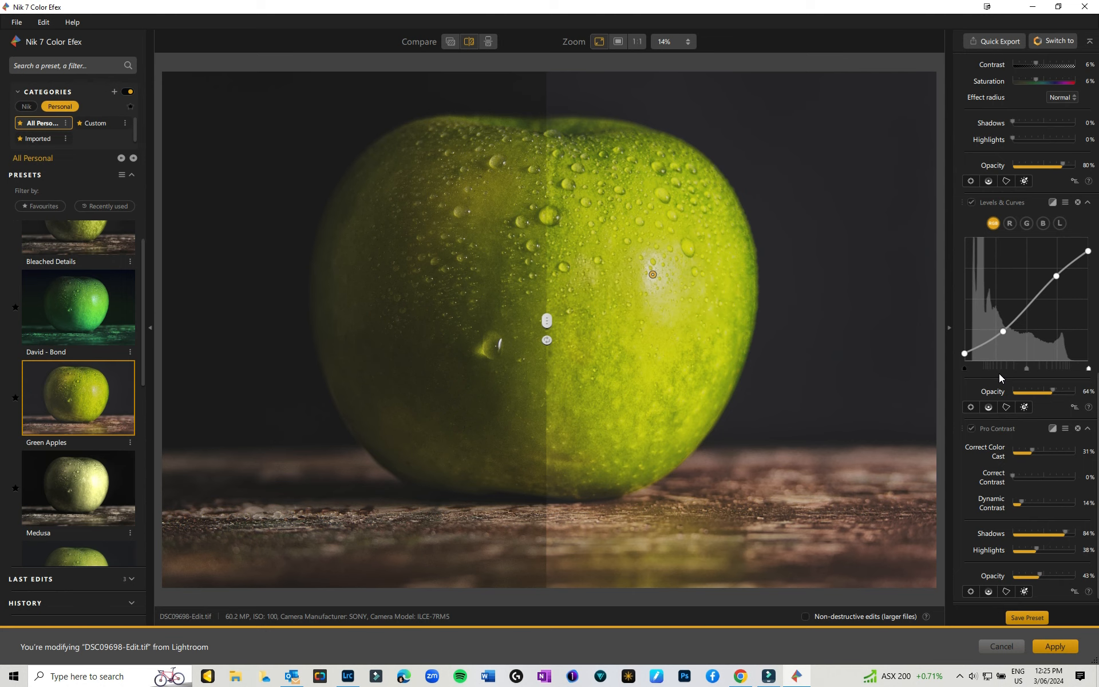
- Cancel the edit of DSC09698-Edit.tif and close Color Efex without saving
mouse_move(121, 408)
mouse_move(54, 372)
click(1001, 646)
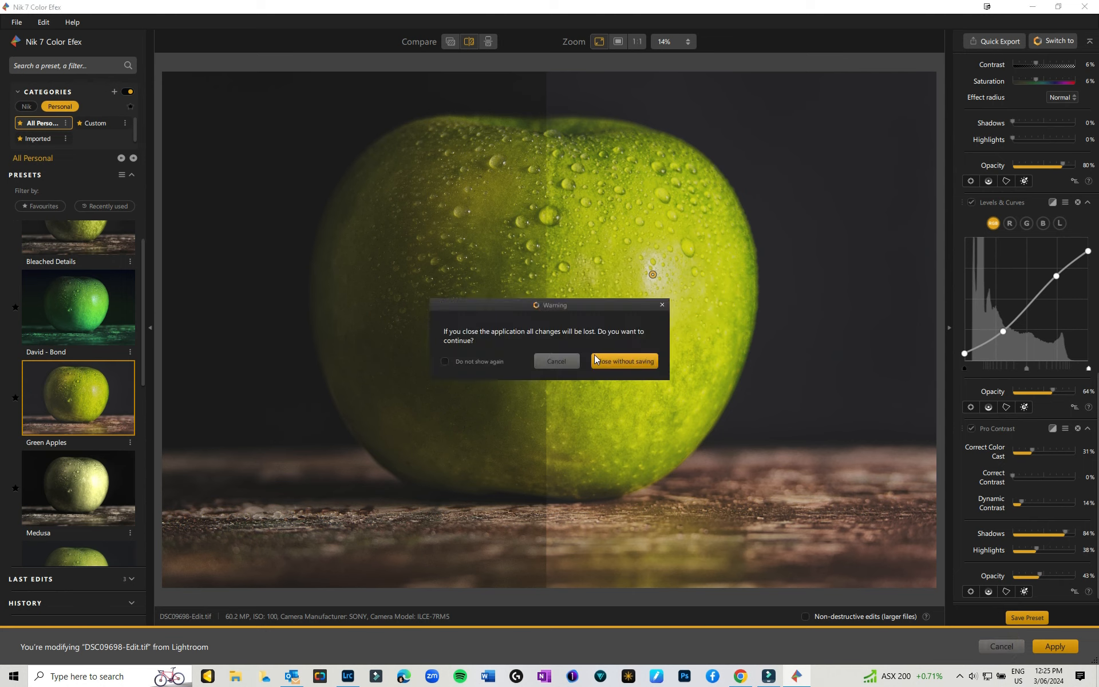
click(630, 361)
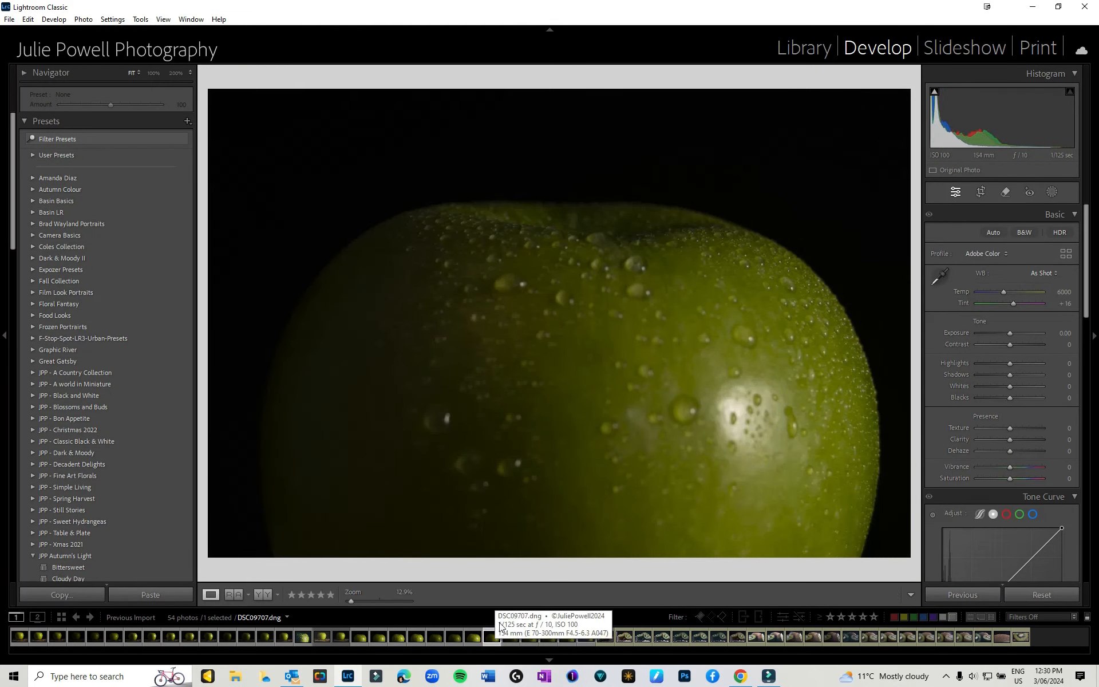
- Open DSC09707.dng from Lightroom in Nik 7 Color Efex as a copy with Lightroom adjustments
right_click(627, 325)
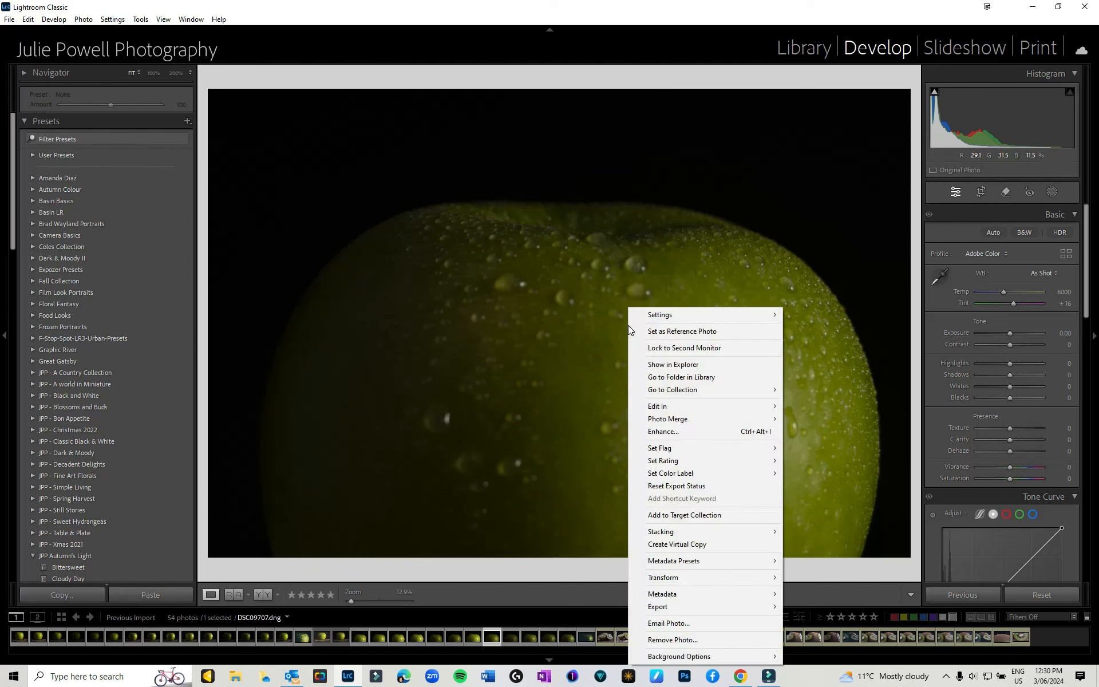
mouse_move(640, 408)
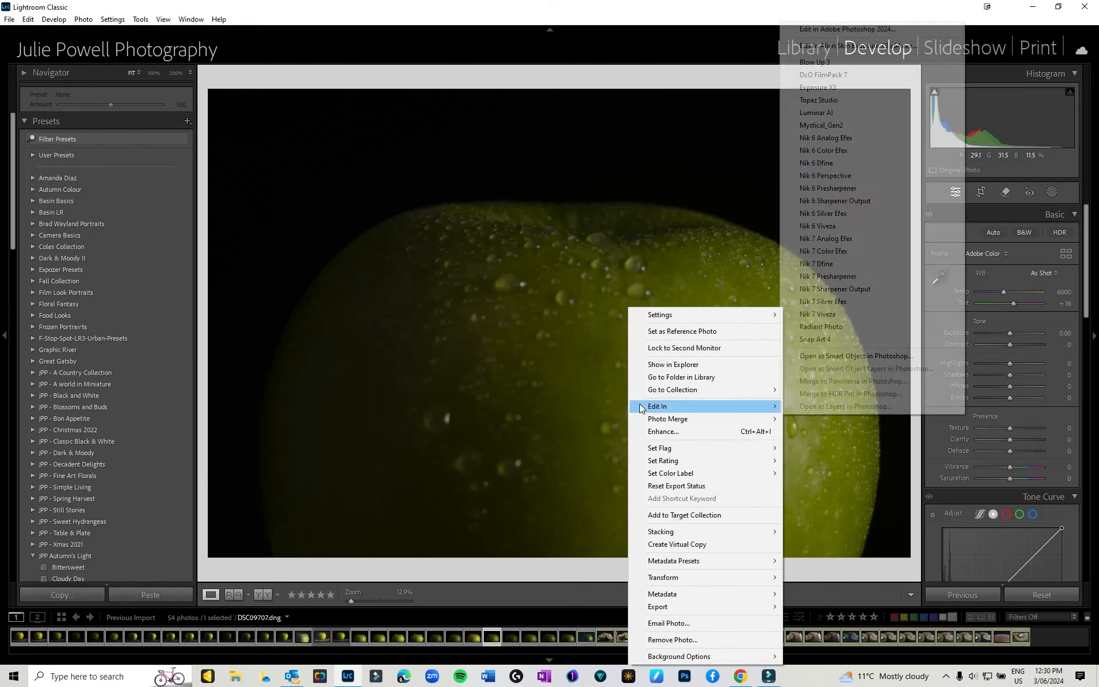
click(830, 251)
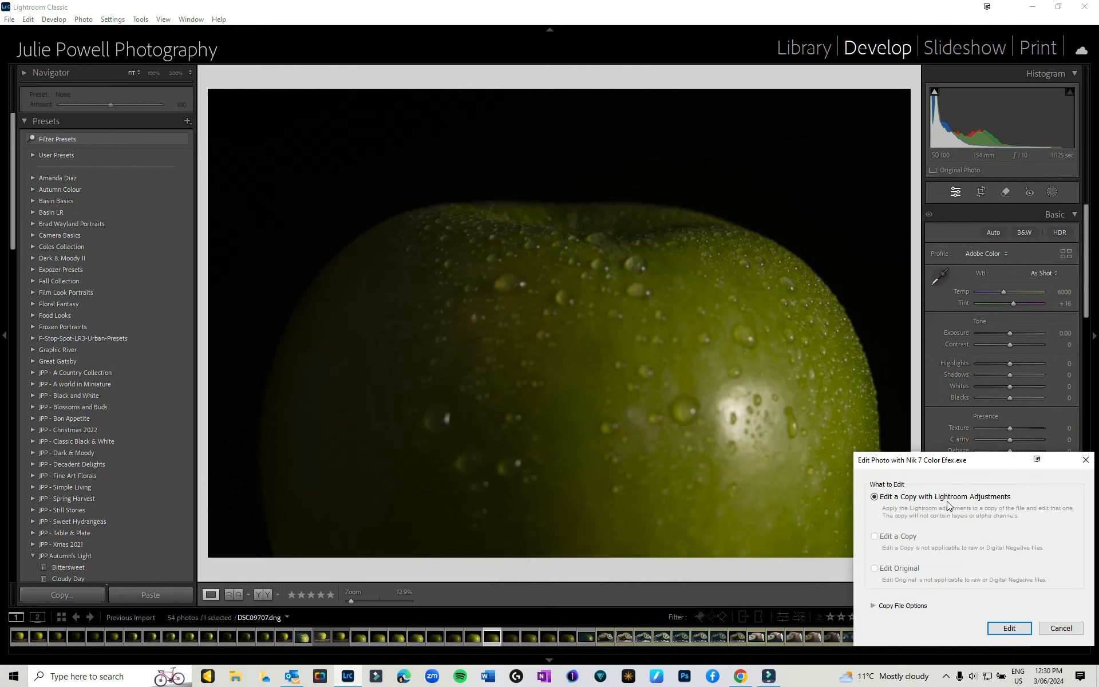
click(1008, 628)
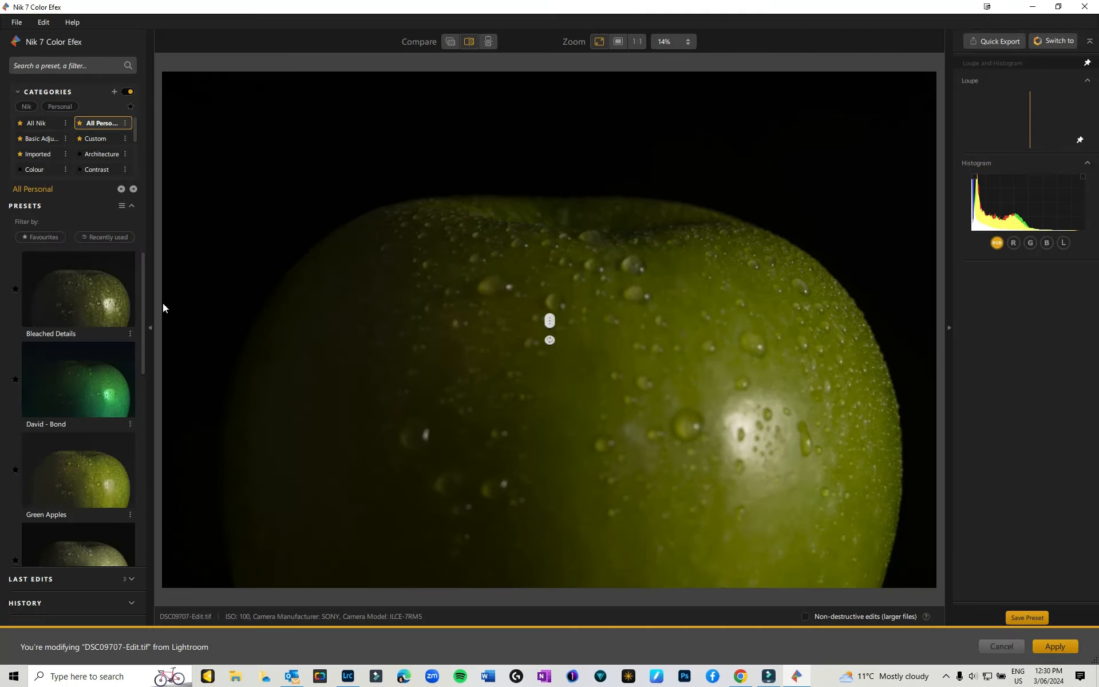
- Apply the Green Apples preset from the Personal category to the close-up apple photo
click(64, 105)
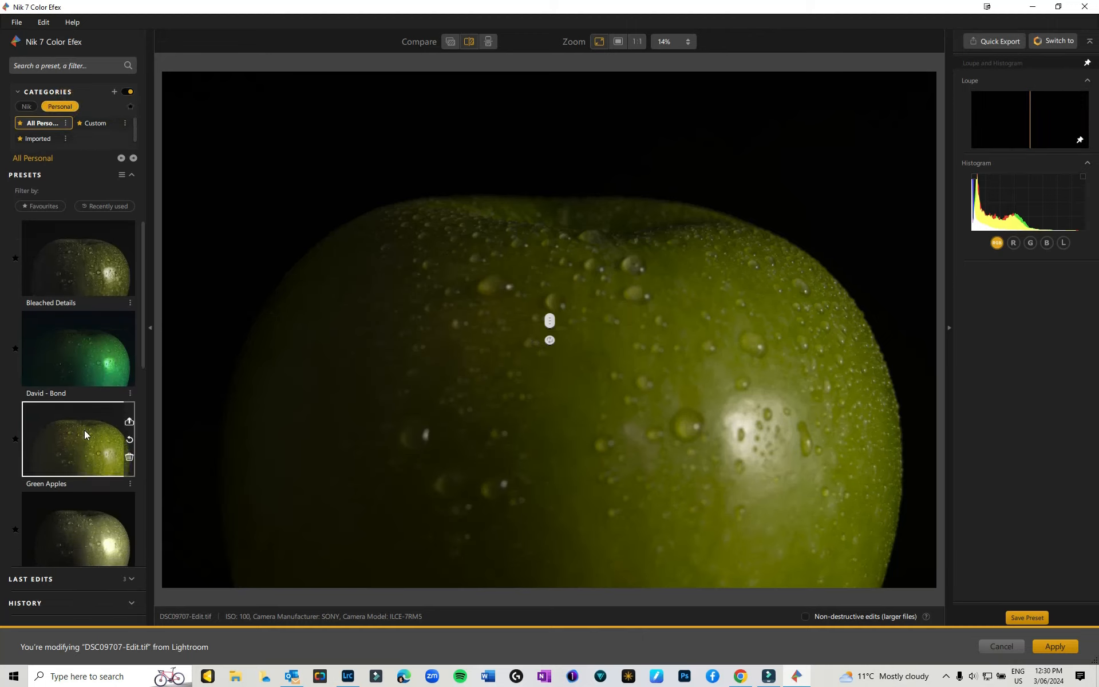
click(80, 454)
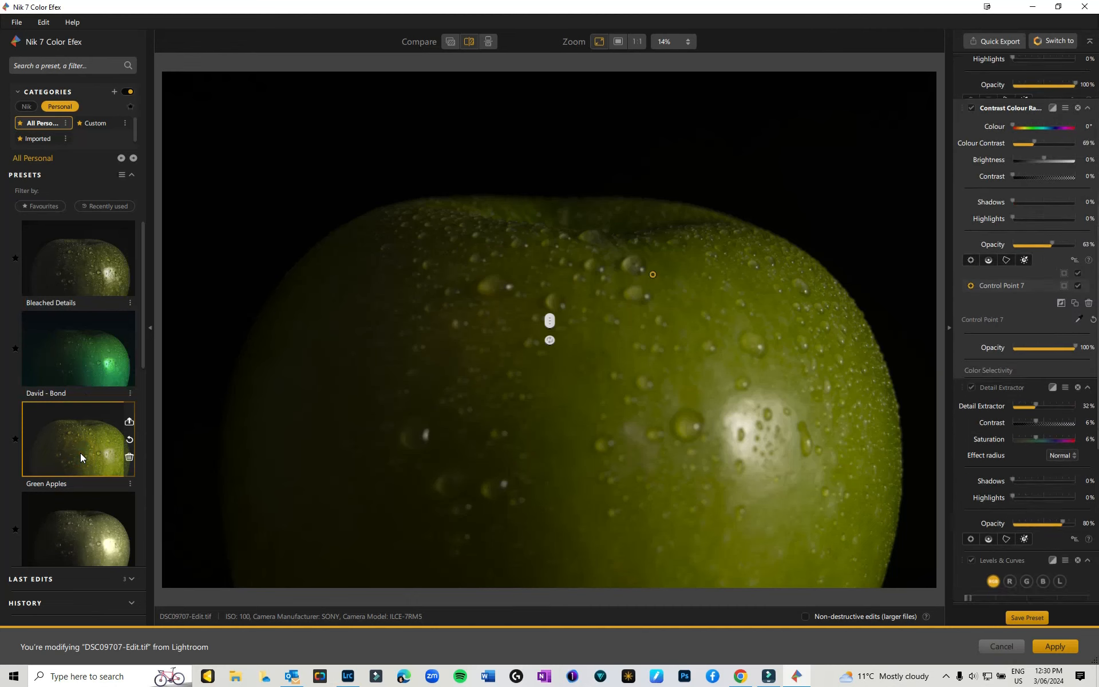